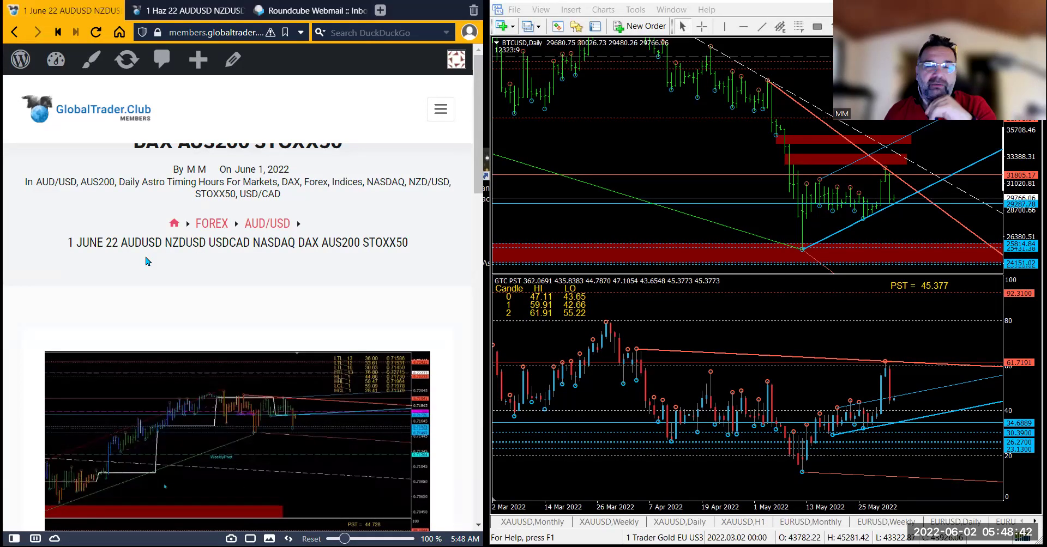
Find the post's UTC+3 astro hours and bring up the latest bars of the hourly XAUUSD chart, enlarged.
scroll(146, 261, down, 6)
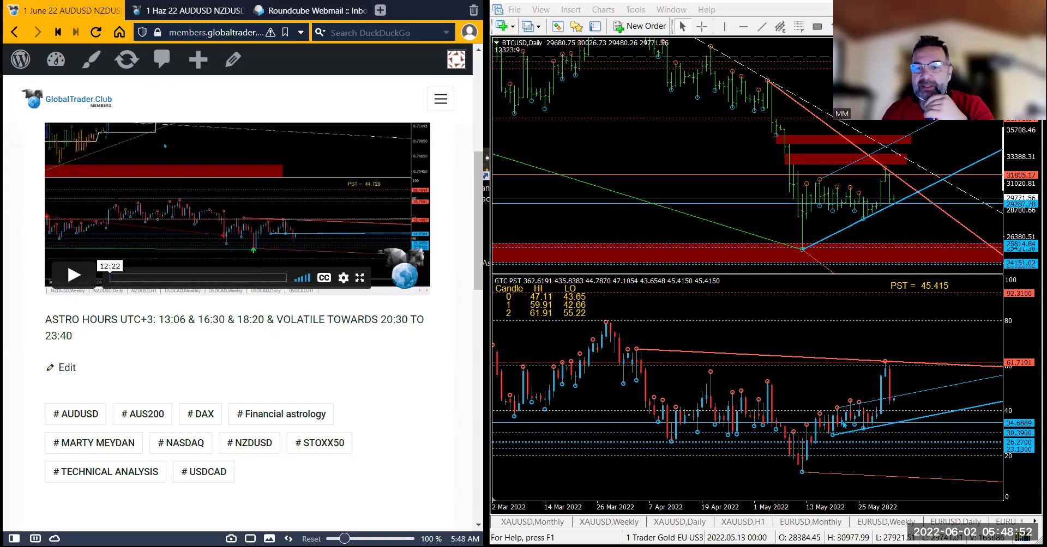
click(743, 522)
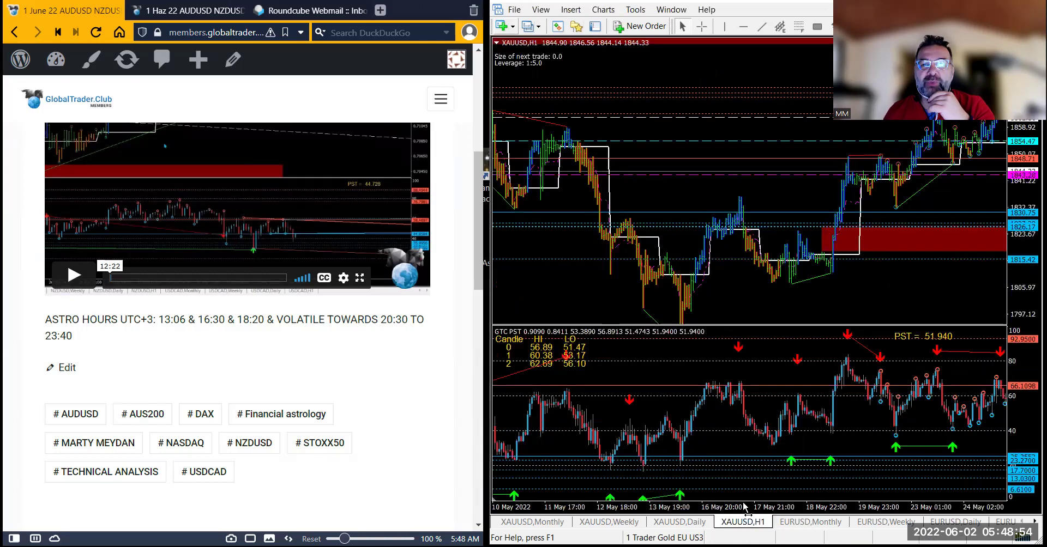
drag(801, 251, 622, 223)
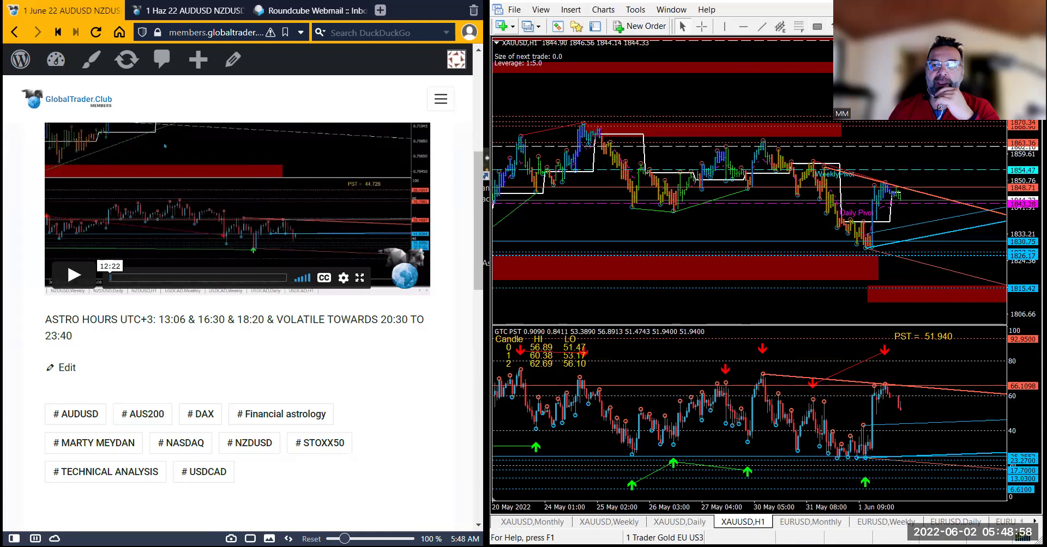
key(plus)
drag(928, 187, 674, 143)
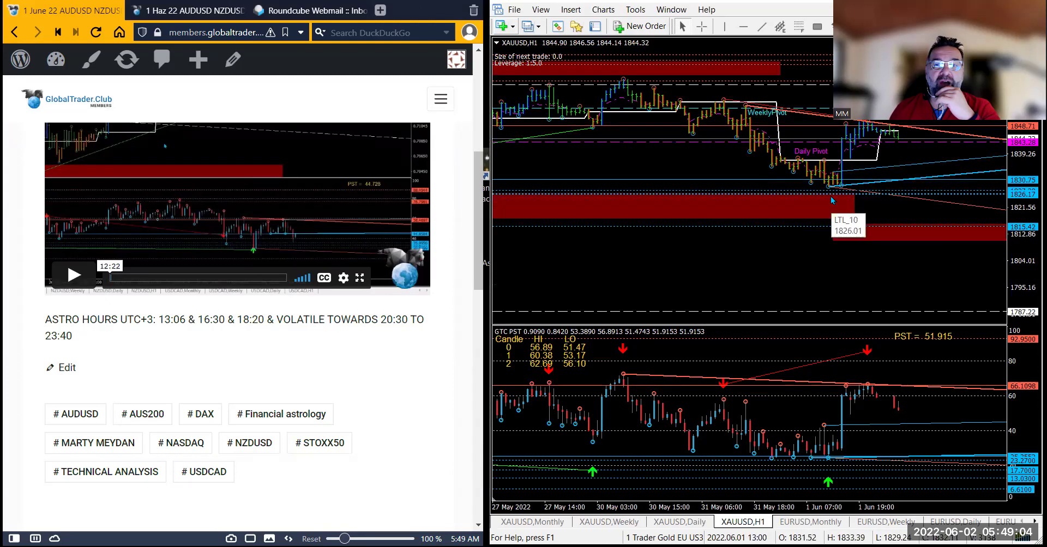
Show the most recent bars of the daily XAUUSD chart.
click(688, 522)
drag(878, 249, 613, 227)
drag(796, 197, 649, 191)
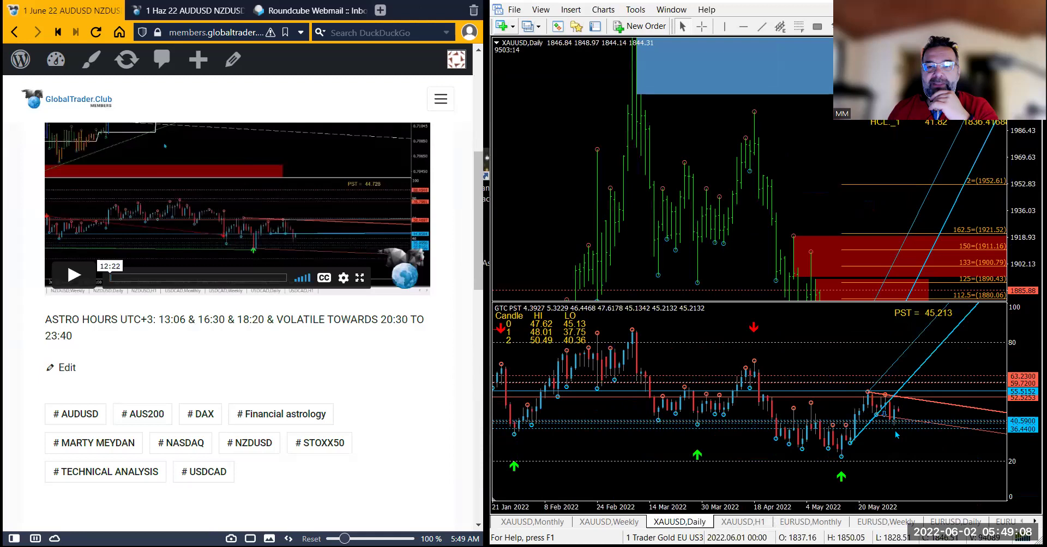
Return to the hourly XAUUSD chart and review its price action from late May up to the latest bars.
key(ctrl+Tab)
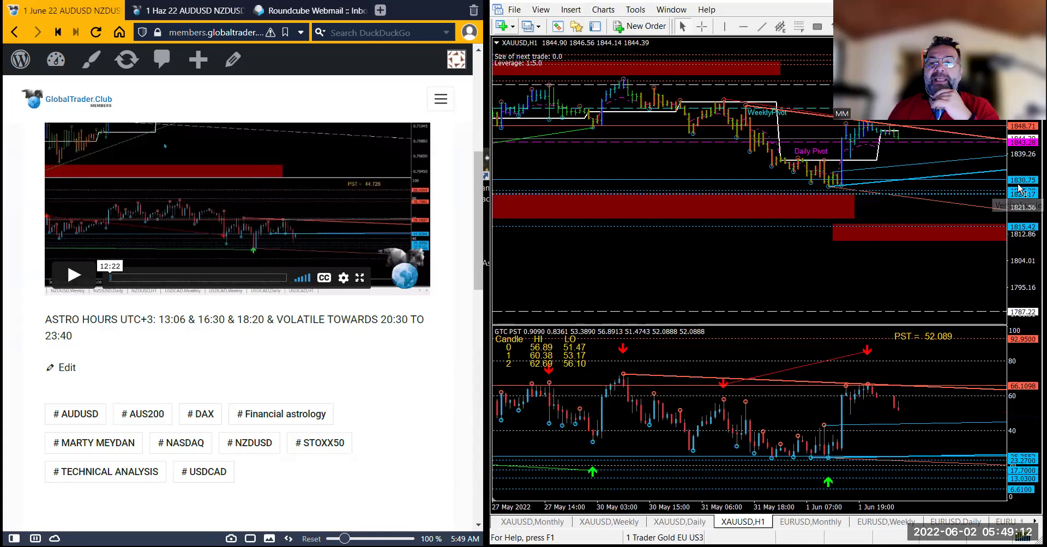
drag(900, 230, 881, 208)
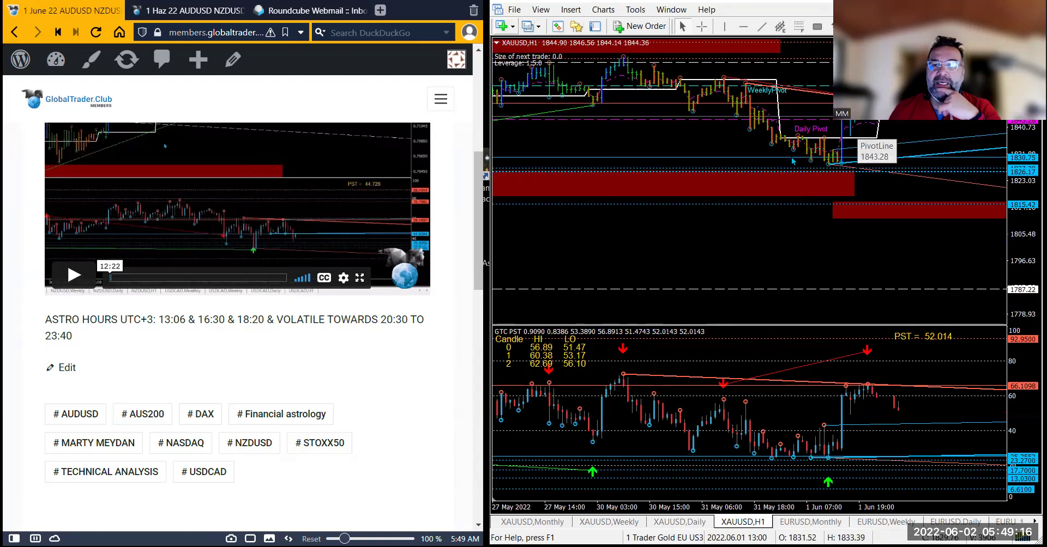
drag(755, 188, 761, 188)
scroll(762, 191, up, 4)
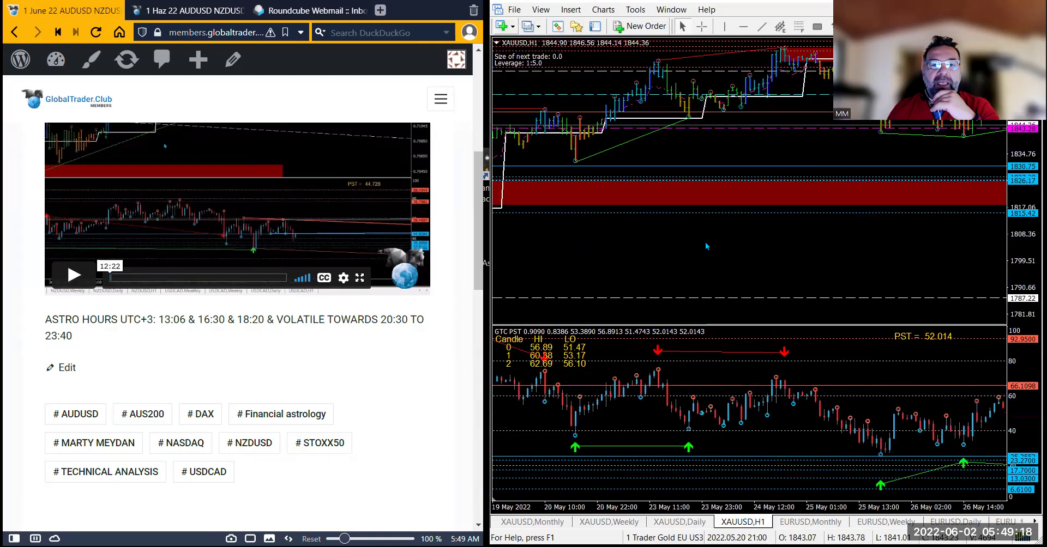
scroll(721, 242, down, 4)
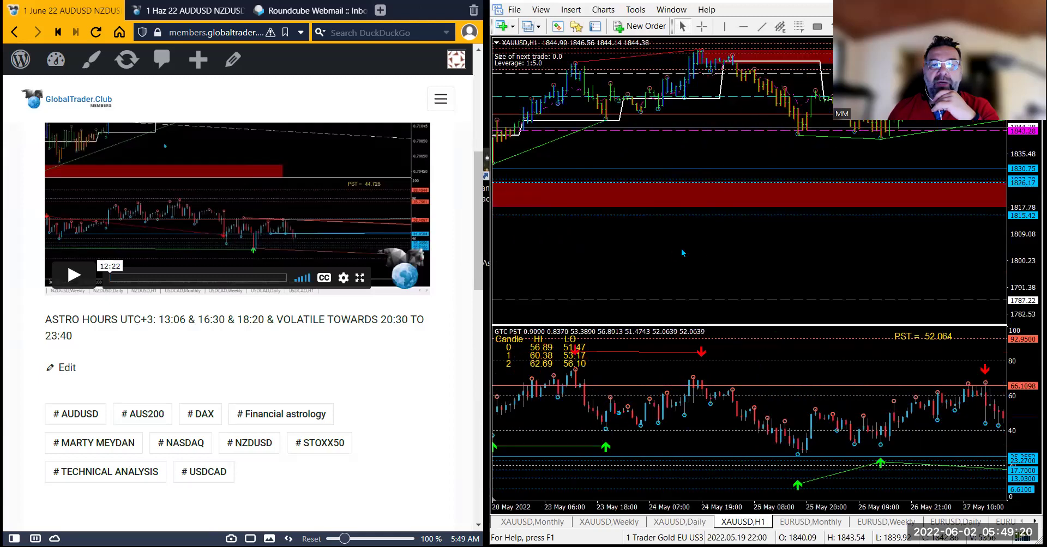
scroll(696, 249, down, 2)
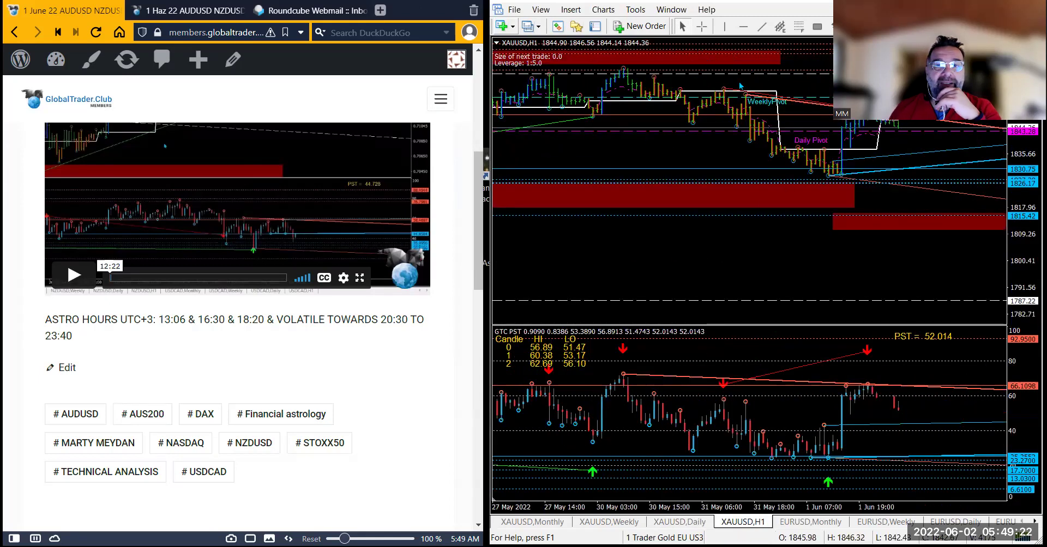
Inspect the XAUUSD bars at the 1 June low around 12:00 to 13:00 with the crosshair.
click(701, 26)
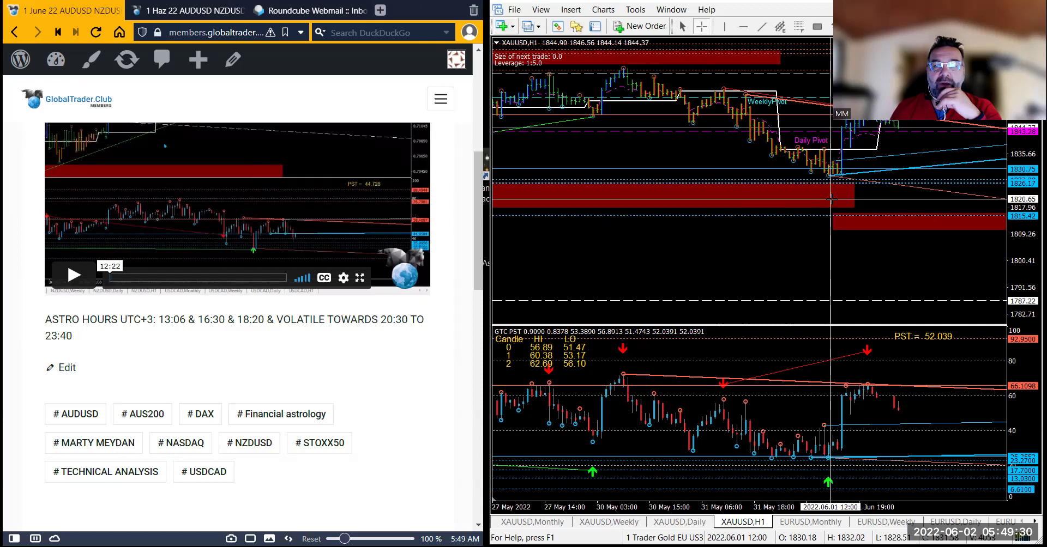
click(835, 185)
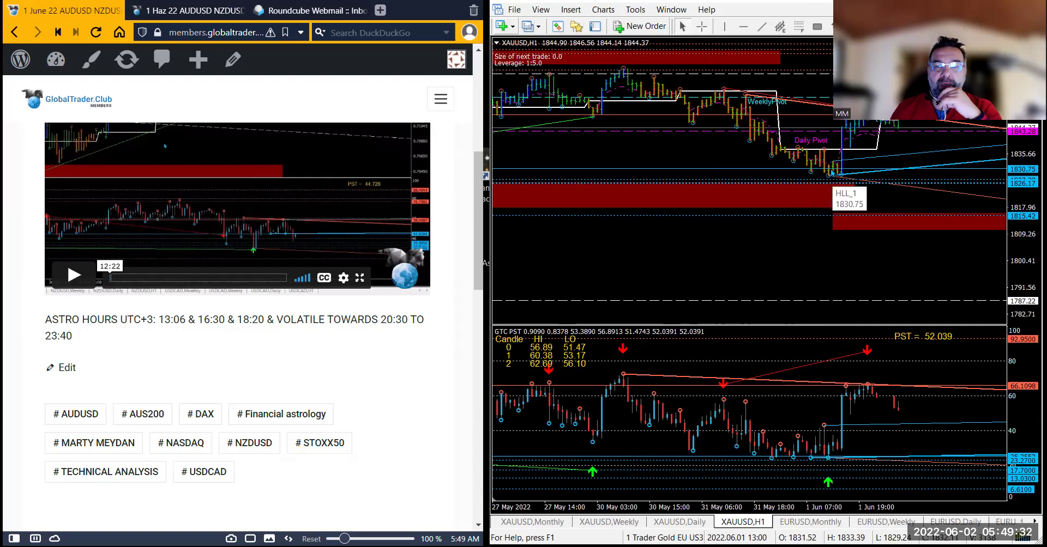
mouse_move(835, 172)
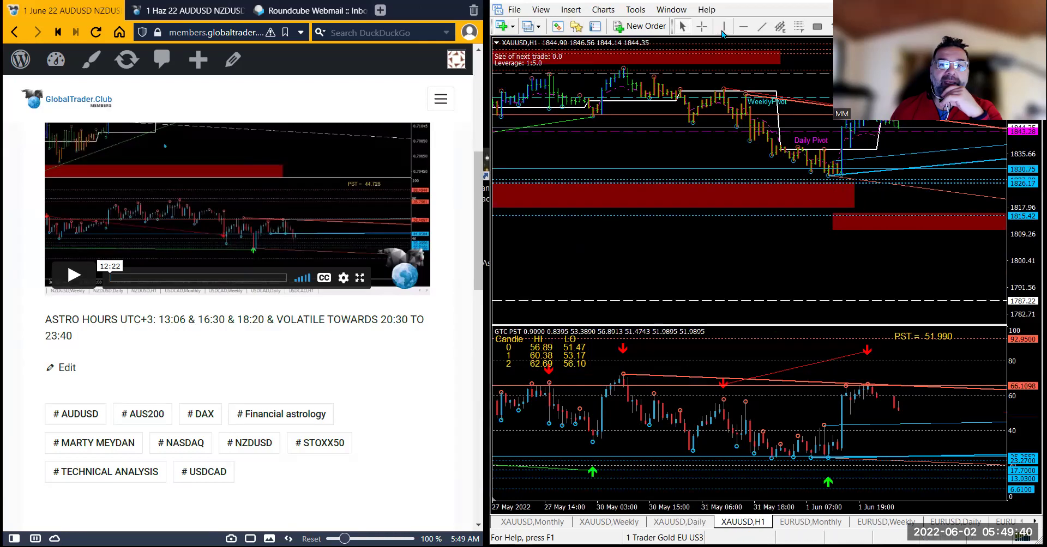
Read the details of the hourly XAUUSD bar at 16:00 on 1 June with the crosshair.
click(701, 27)
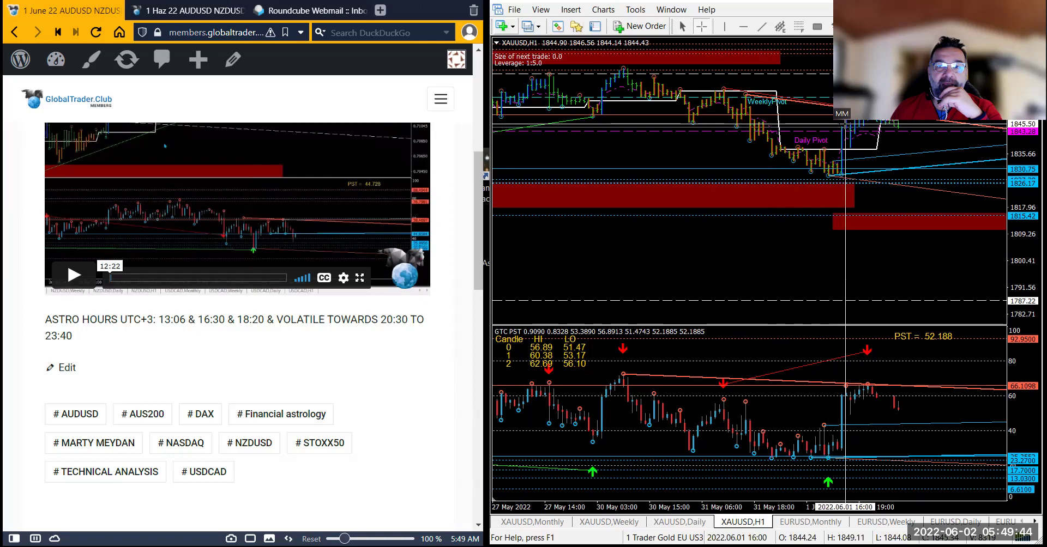
mouse_move(845, 127)
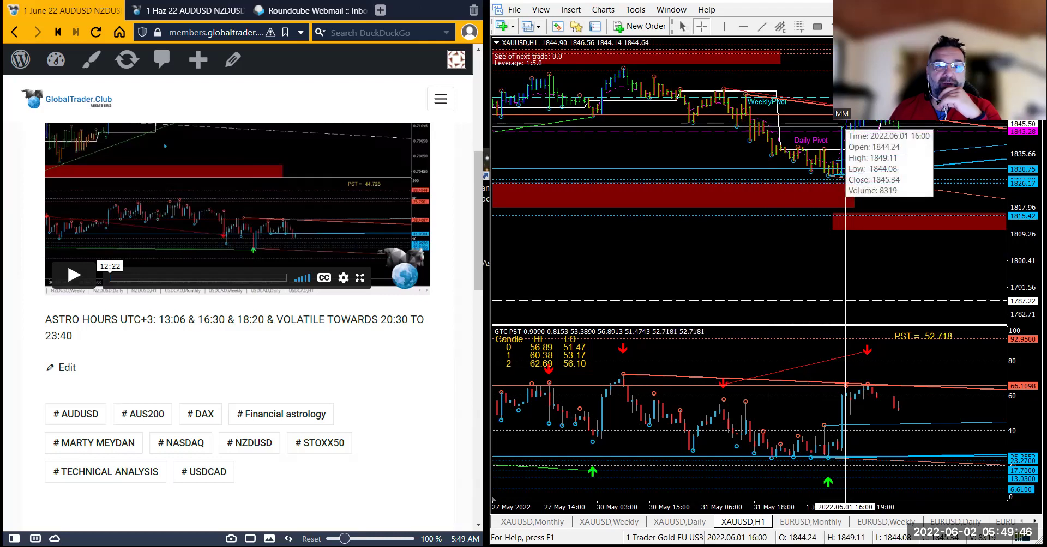
click(845, 129)
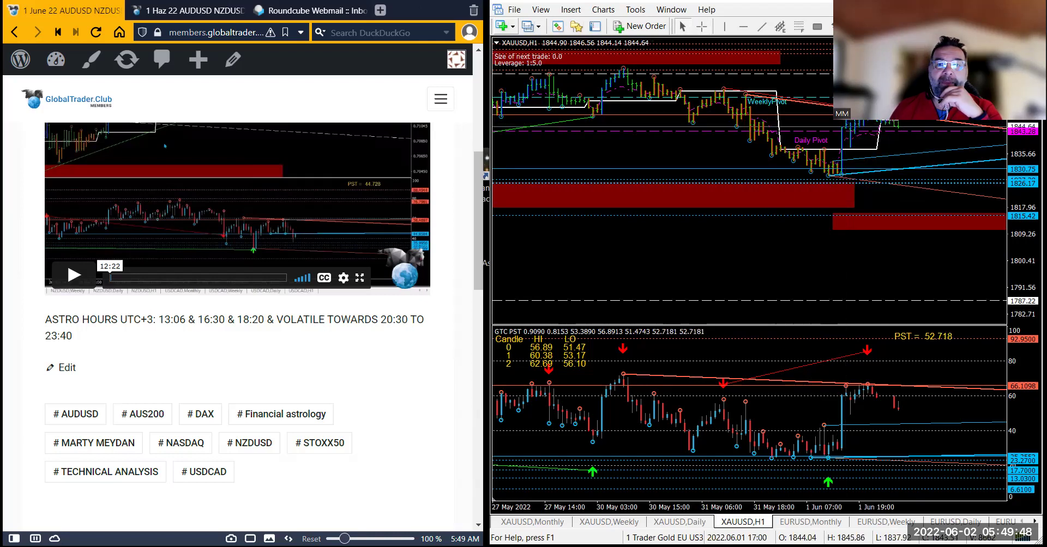
mouse_move(848, 125)
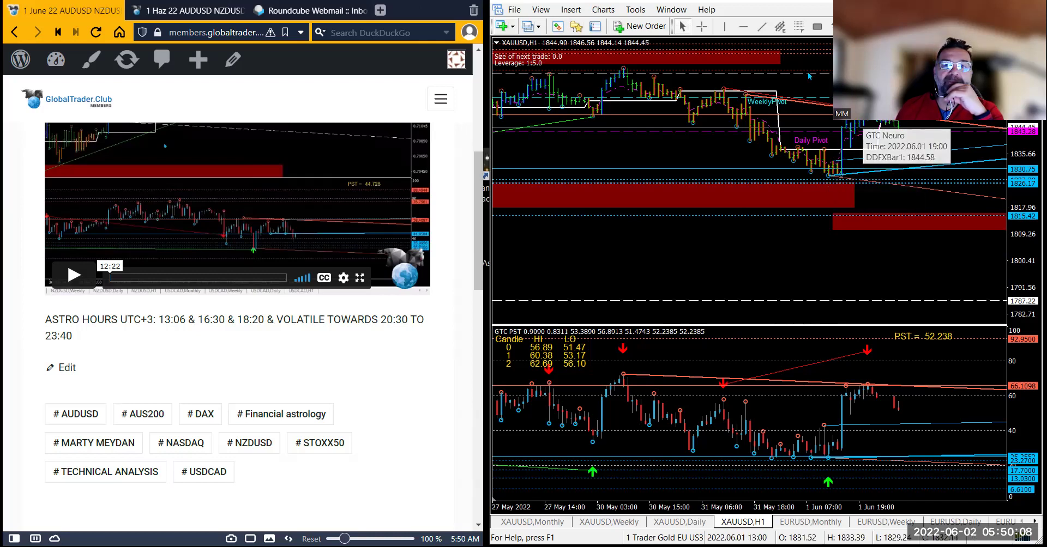
Trace the hourly XAUUSD bars from 17:00 to 21:00 on 1 June with the crosshair.
middle_click(746, 125)
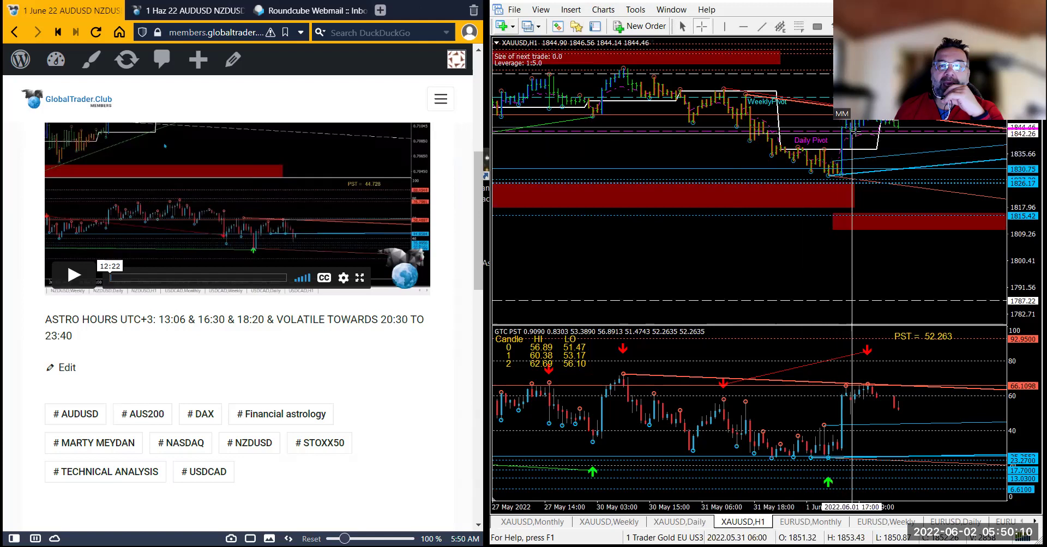
mouse_move(863, 129)
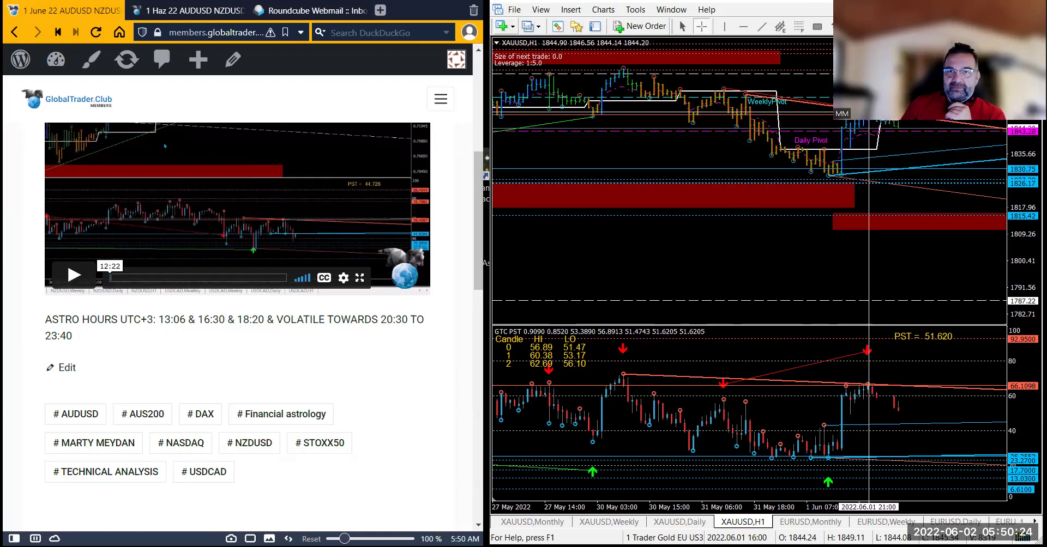
drag(870, 112, 910, 130)
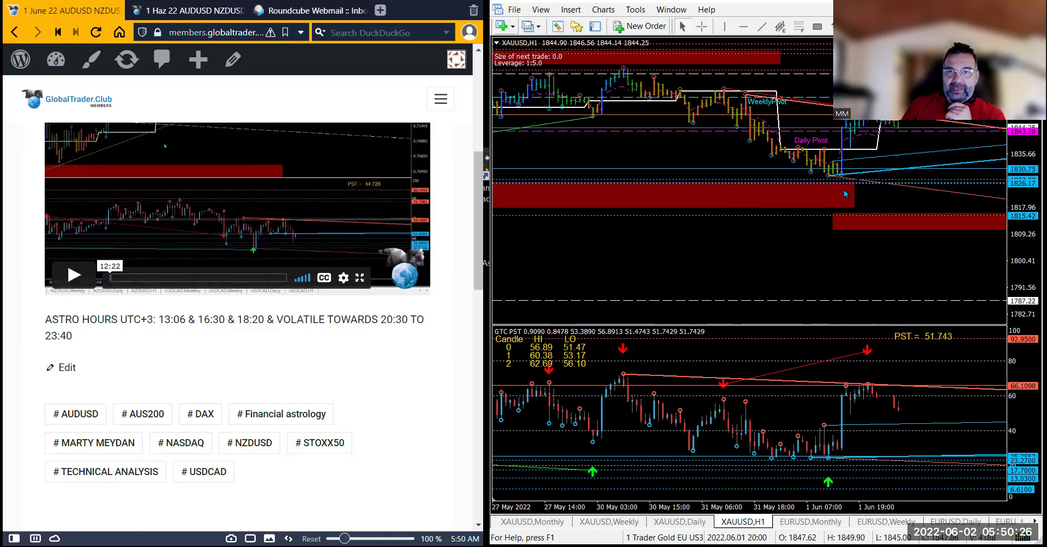
drag(767, 187, 718, 160)
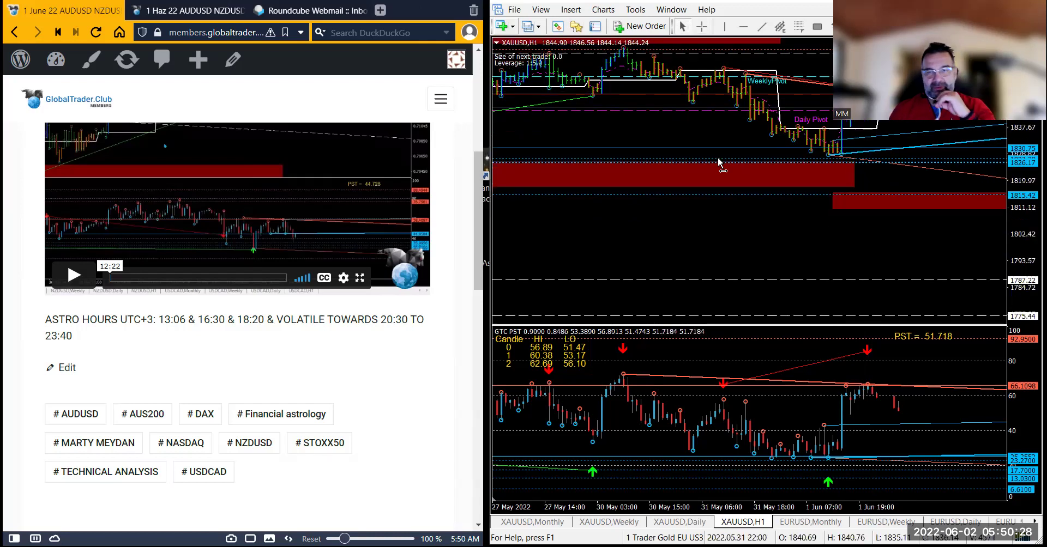
Open the hourly EURUSD chart and bring its latest bars into view with an adjusted price scale.
click(1005, 522)
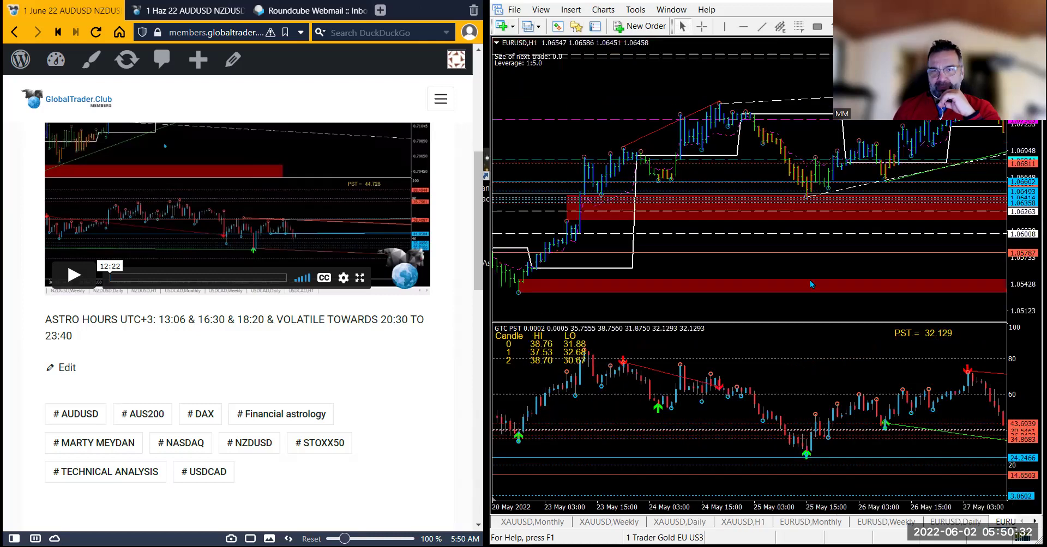
drag(703, 225, 507, 227)
drag(867, 192, 553, 221)
drag(1015, 262, 1014, 244)
drag(730, 182, 729, 150)
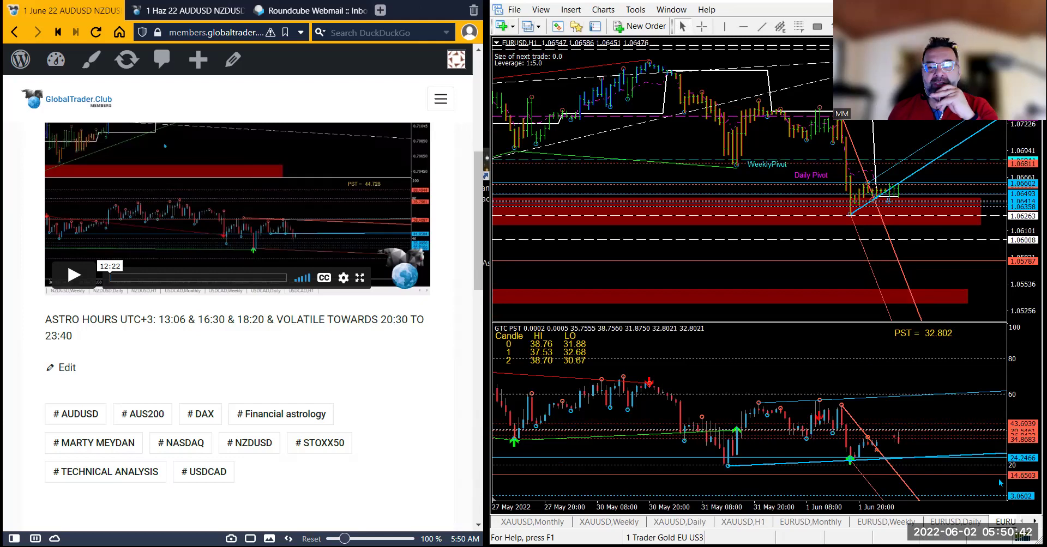
Reveal the other EURUSD charts and display the most recent bars of the daily one.
click(1035, 522)
click(1034, 522)
click(1034, 522)
click(1035, 521)
click(1035, 522)
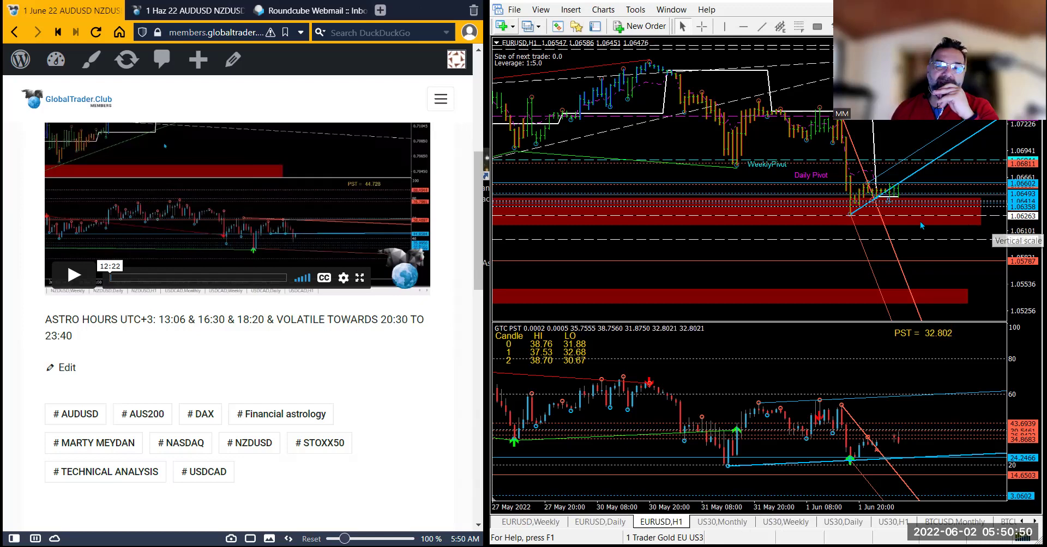
drag(816, 251, 864, 249)
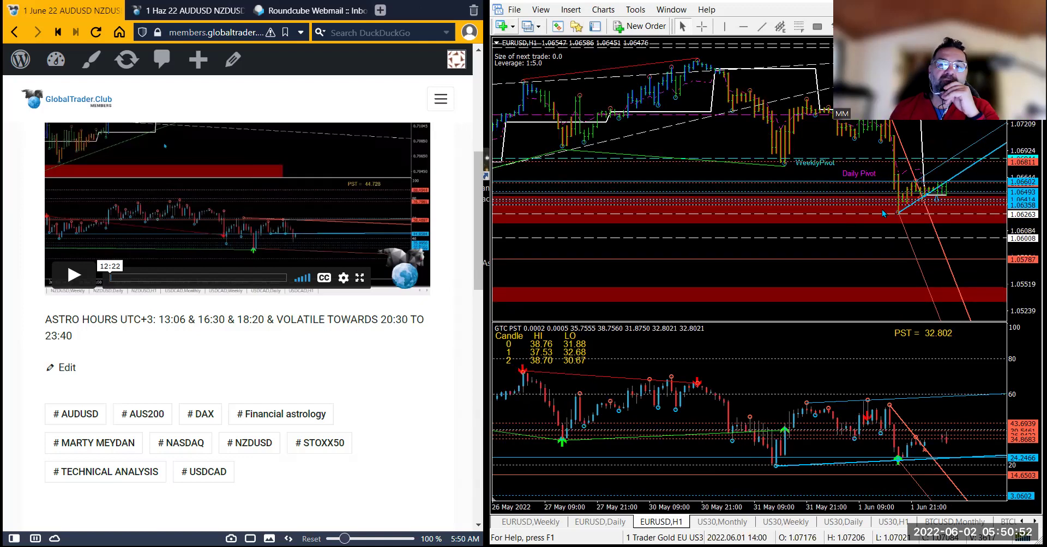
click(606, 522)
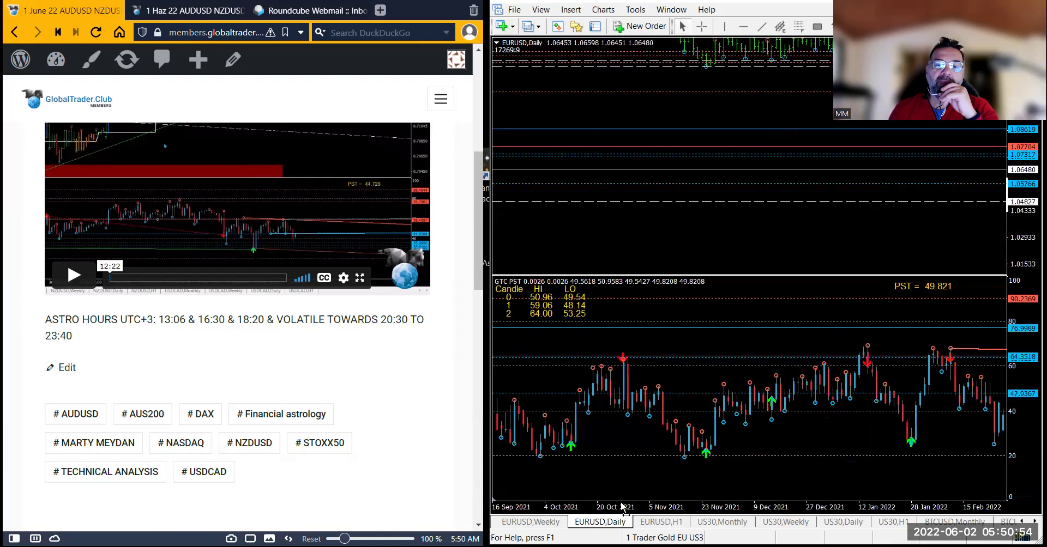
drag(802, 204, 668, 201)
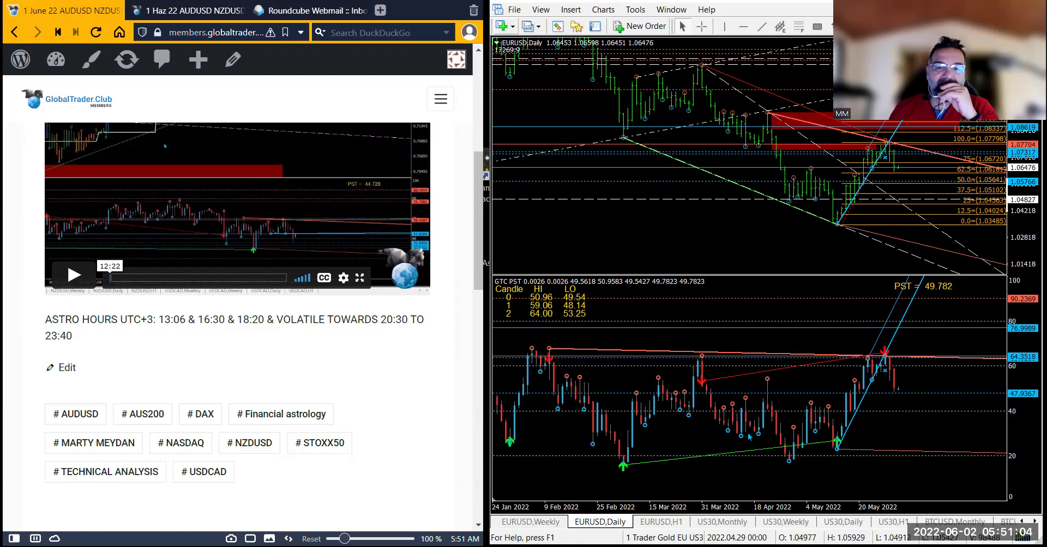
Return to the hourly EURUSD chart and examine the bars of the 1 June decline with the crosshair.
click(684, 521)
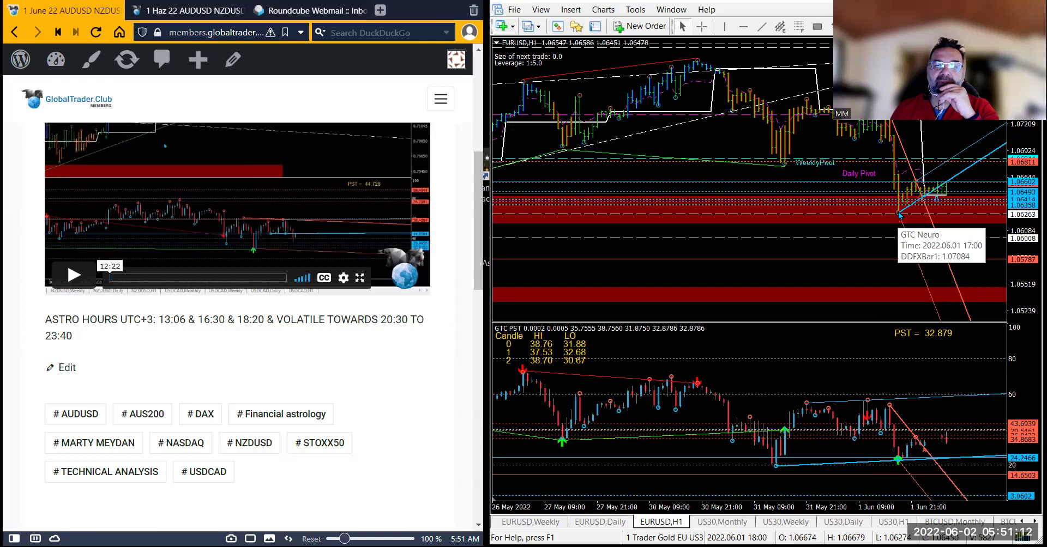
drag(891, 282, 871, 291)
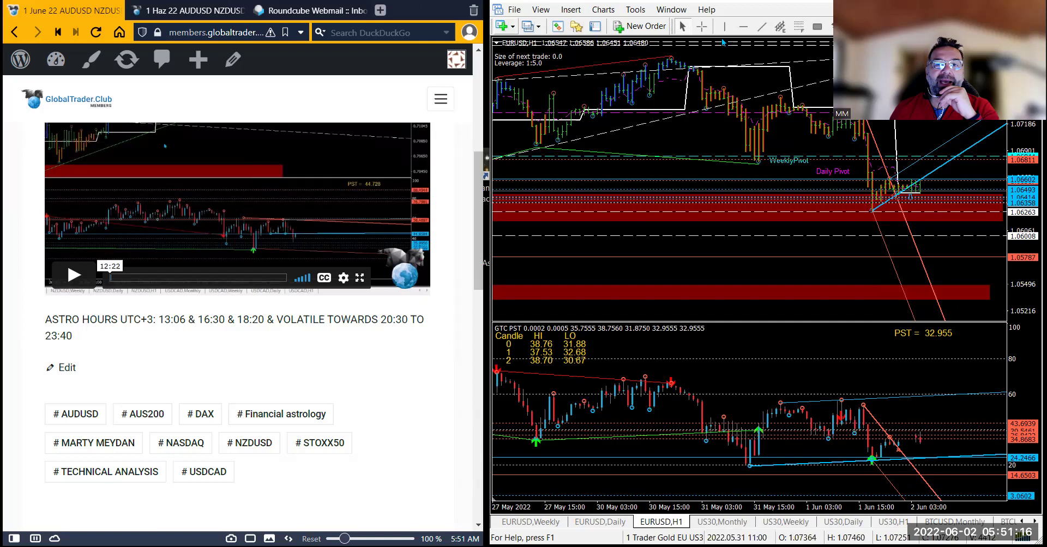
key(ctrl+f)
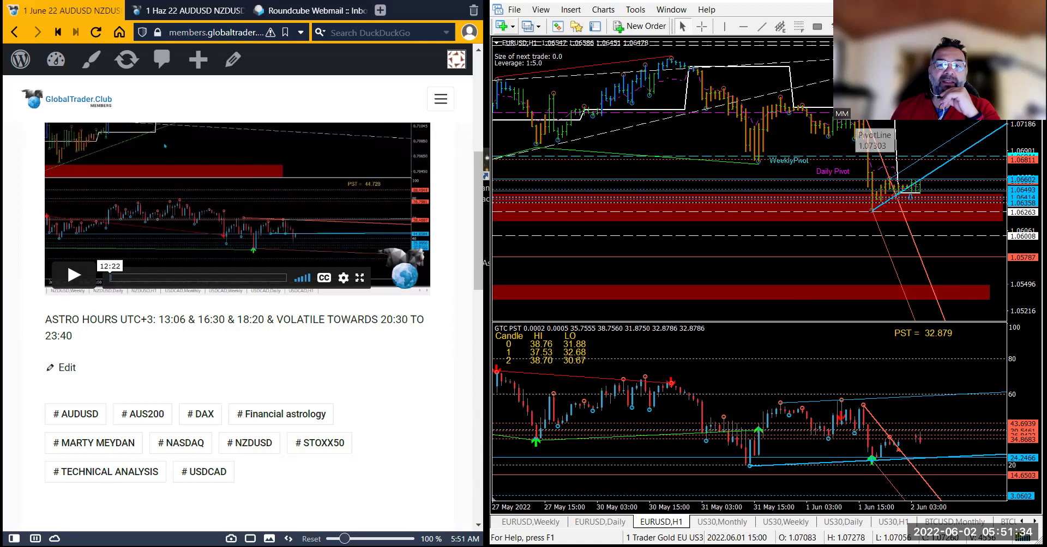
click(702, 26)
middle_click(854, 143)
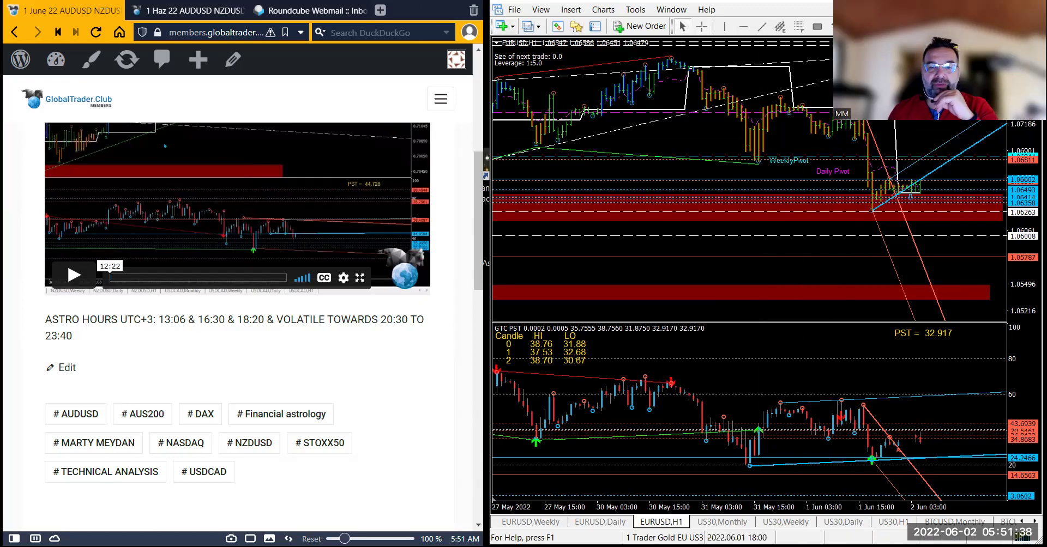
Stretch the daily EURUSD chart's price scale, and check the 1 June 23:00 bar on the hourly chart with the crosshair.
click(621, 524)
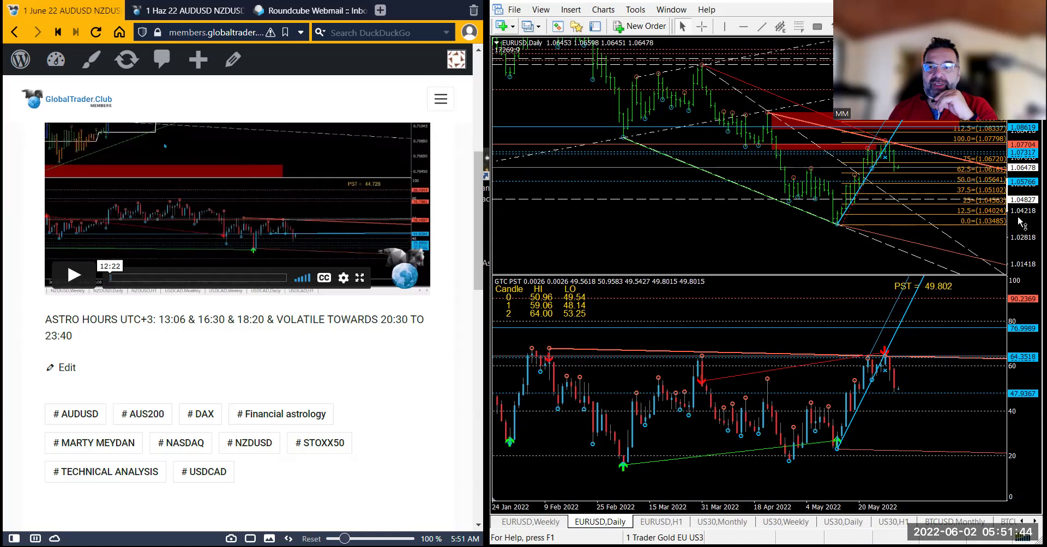
drag(1021, 208, 1021, 184)
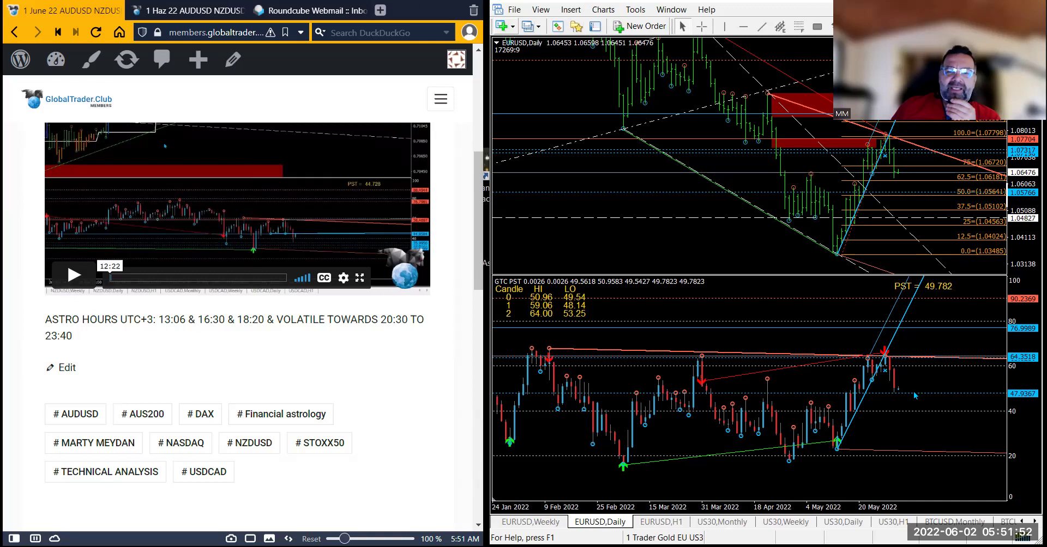
click(661, 522)
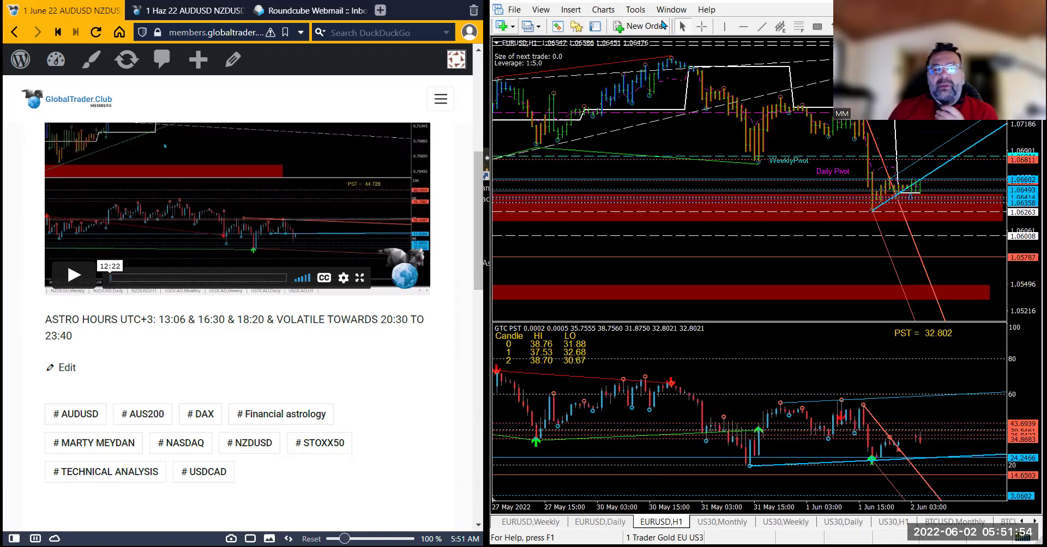
click(702, 26)
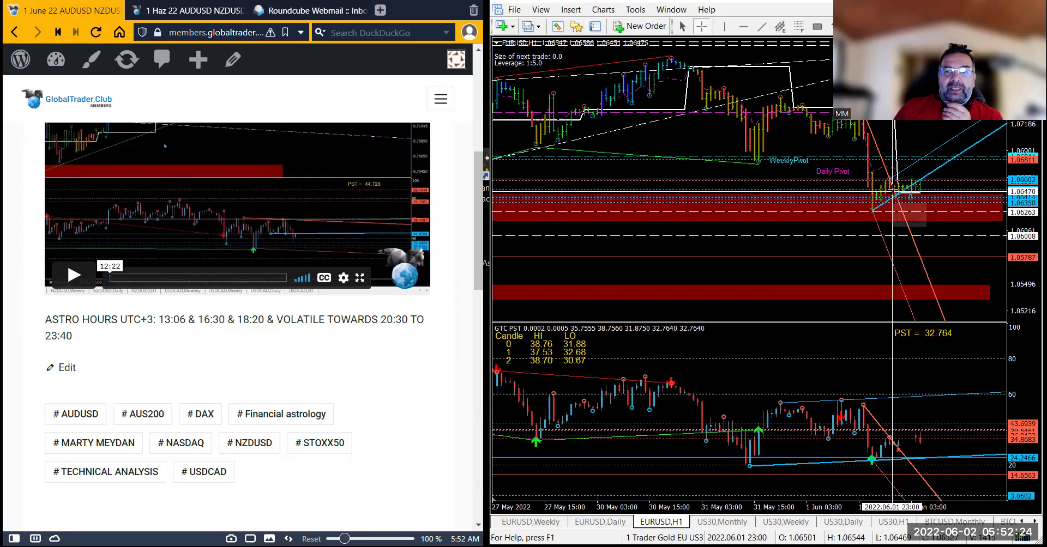
Reveal the US30 charts and open the hourly one with its most recent bars in view.
click(834, 261)
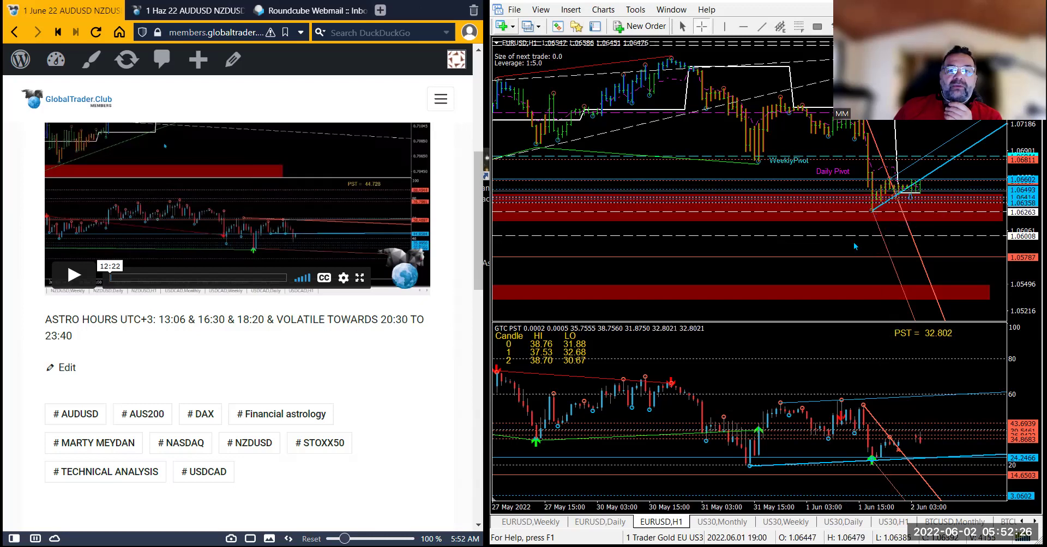
drag(786, 243, 762, 237)
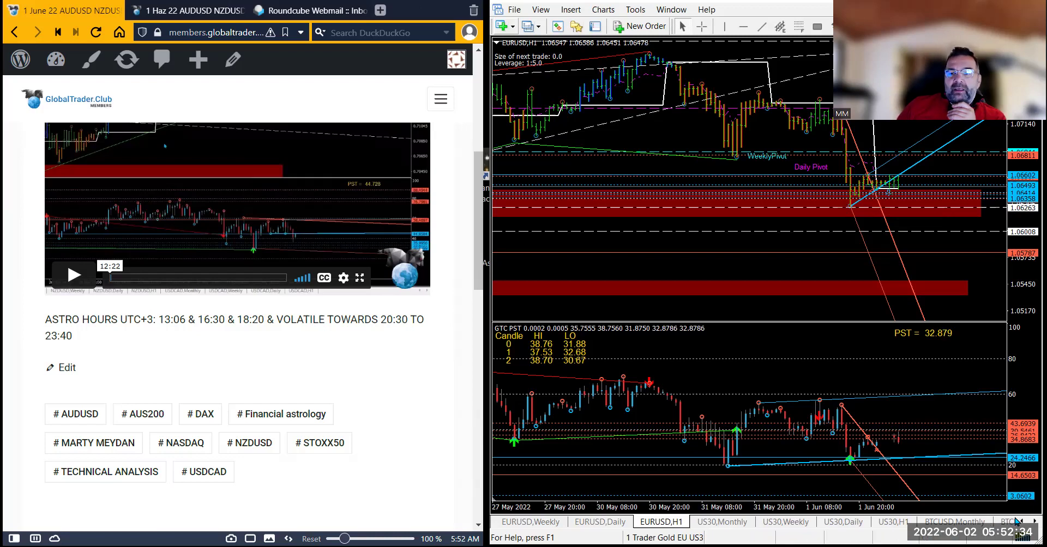
click(1035, 522)
click(1034, 522)
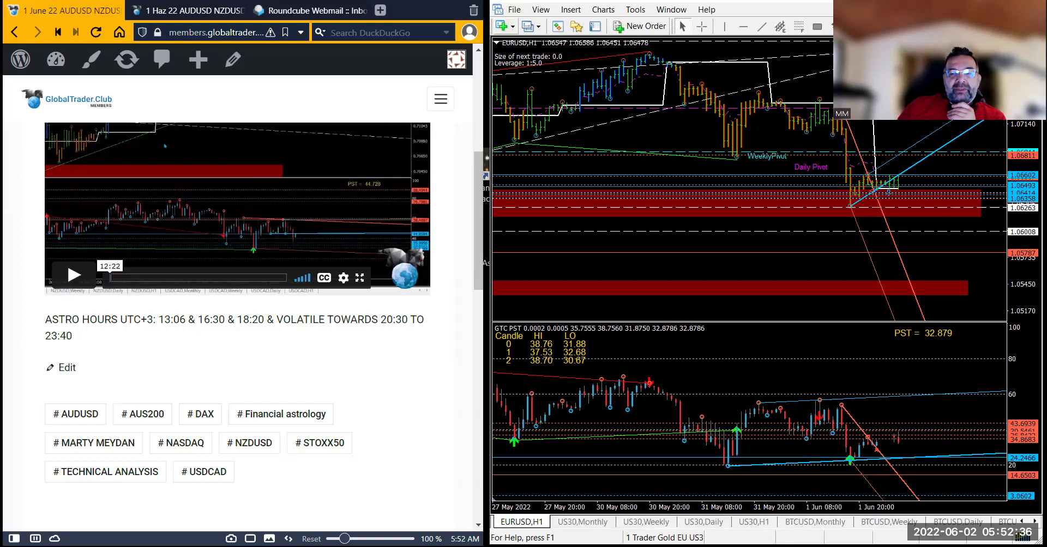
click(1035, 522)
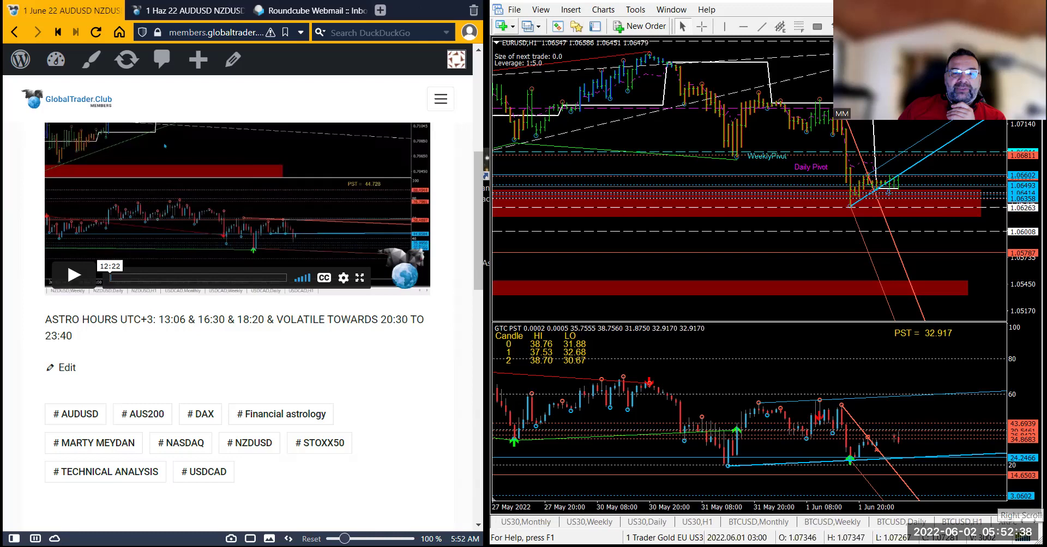
click(697, 522)
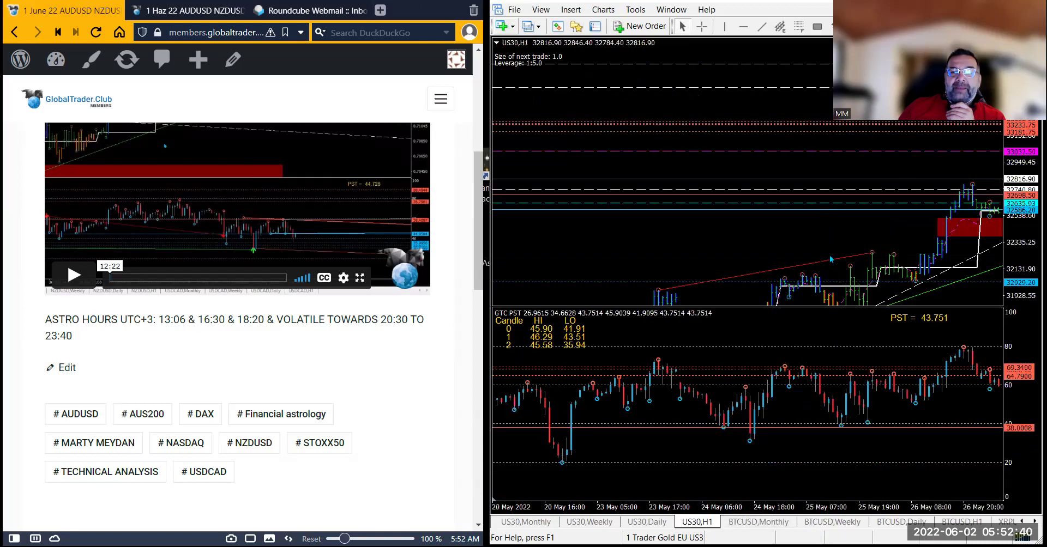
drag(749, 230, 669, 228)
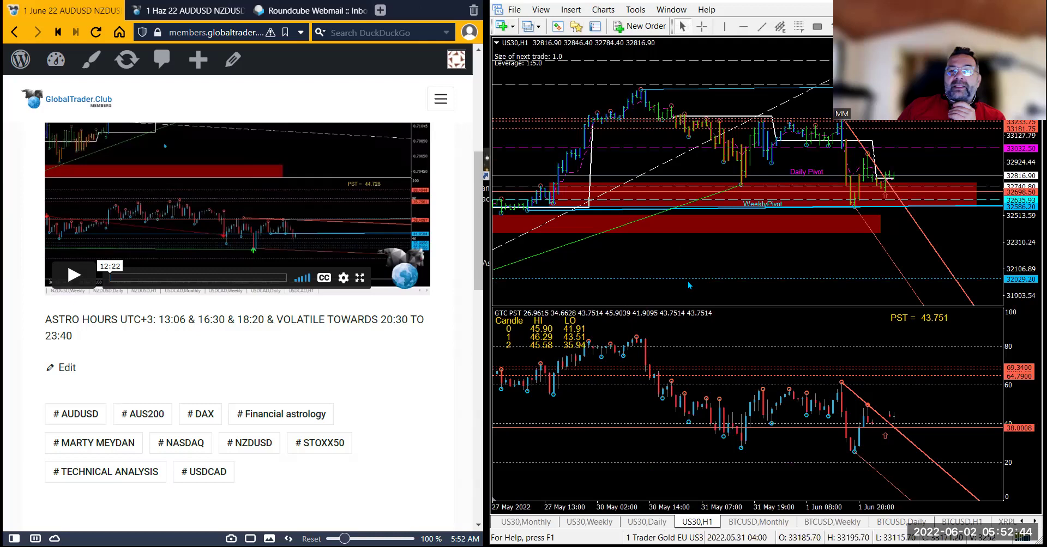
Examine the 1 June 16:00 and 19:00 bars of the decline on the hourly US30 chart with the crosshair.
click(701, 27)
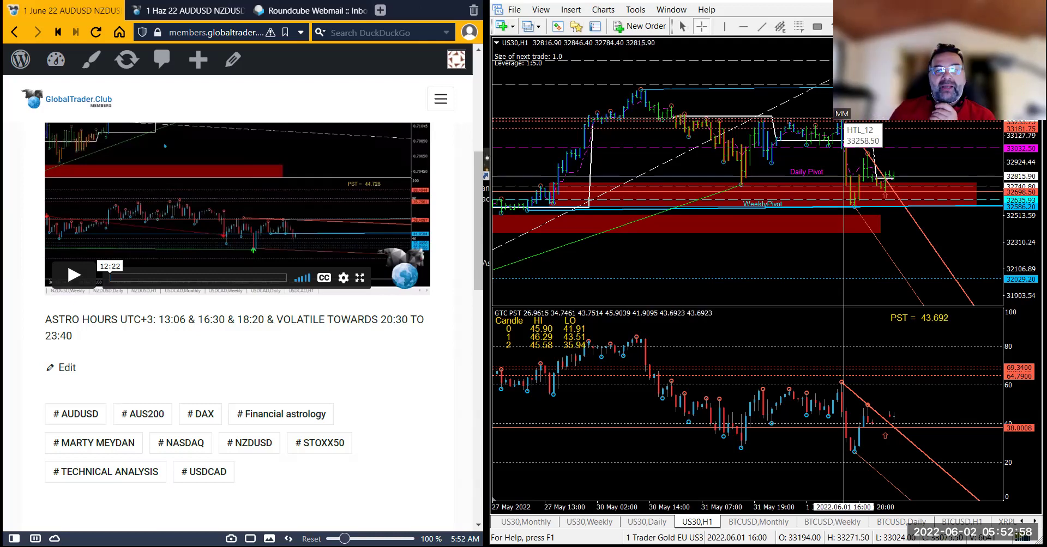
click(844, 118)
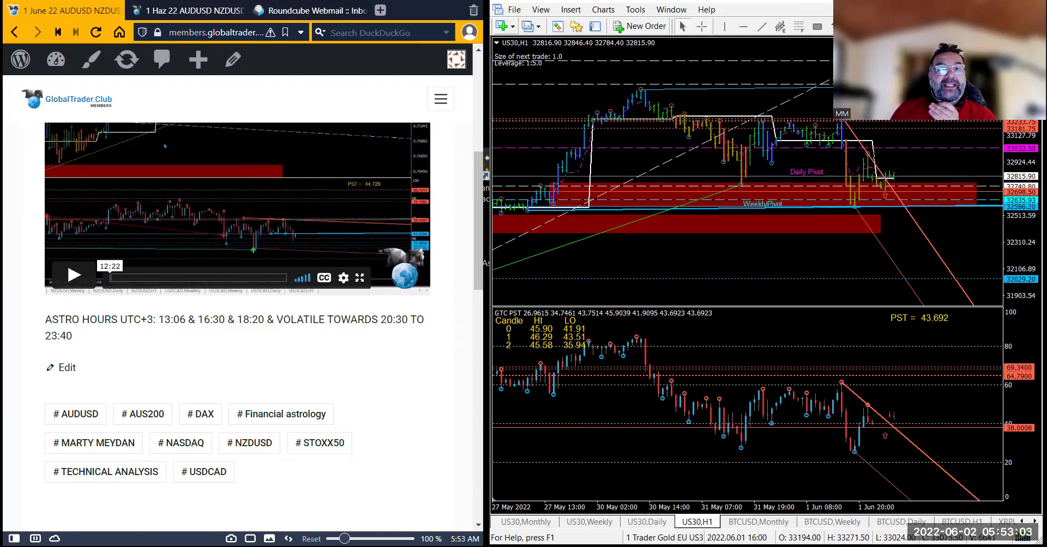
click(702, 27)
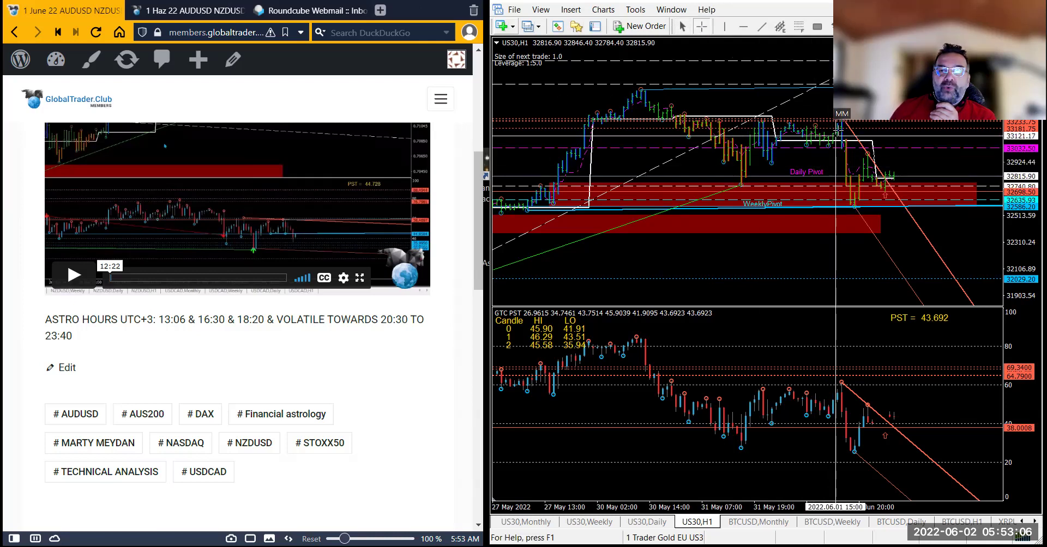
mouse_move(844, 127)
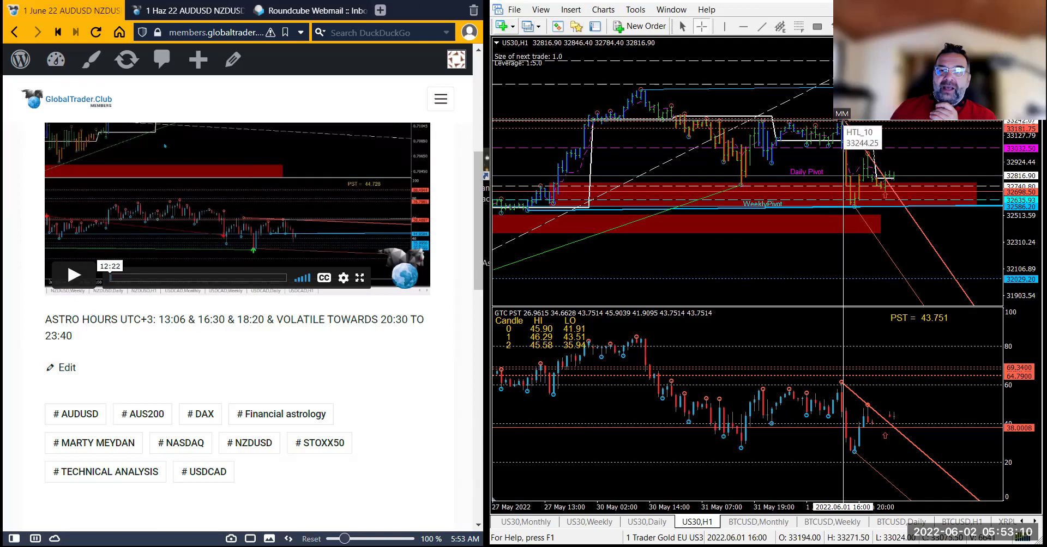
mouse_move(861, 199)
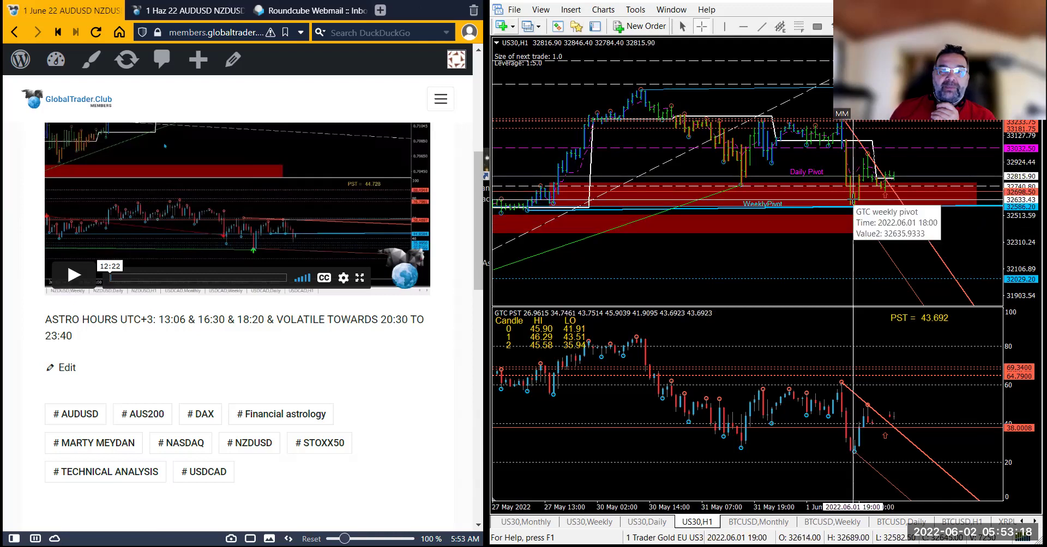
click(854, 201)
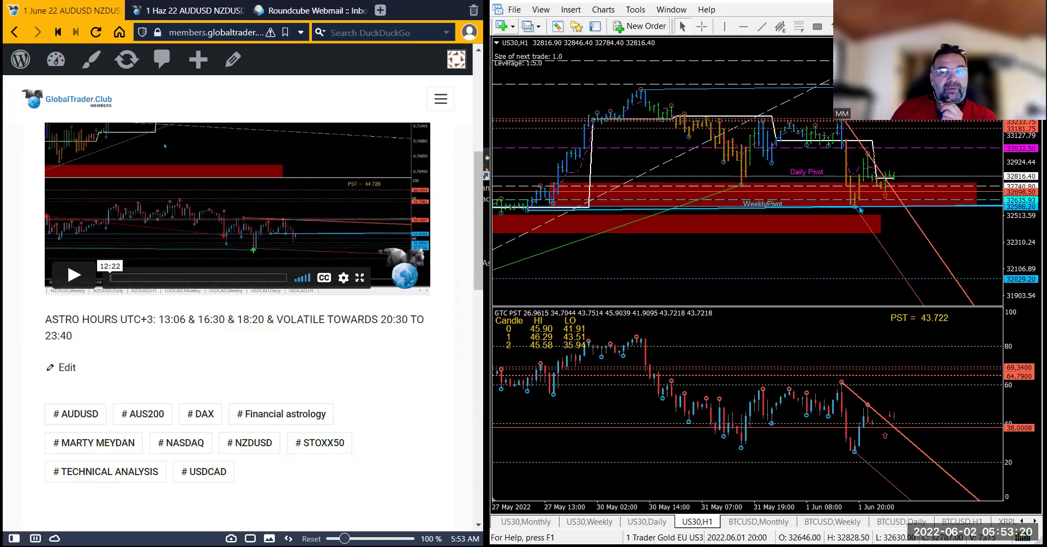
mouse_move(853, 202)
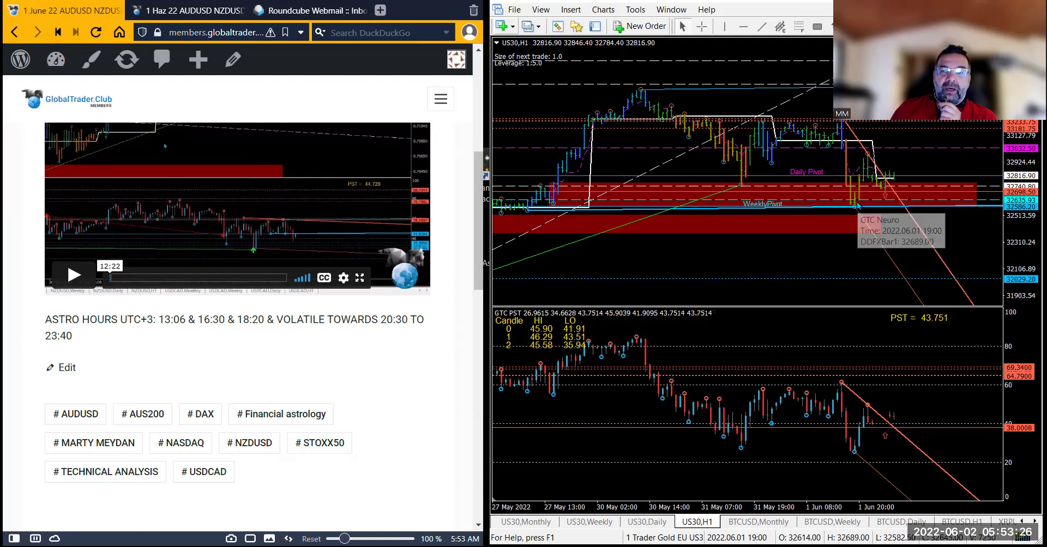
mouse_move(854, 153)
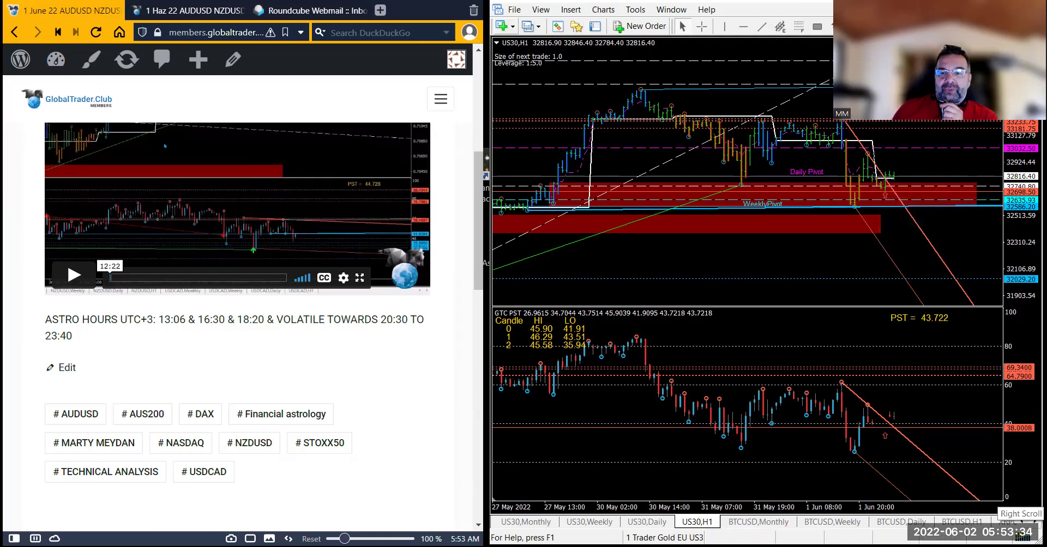
Display the hourly BTCUSD chart, followed by the daily BTCUSD chart.
click(962, 522)
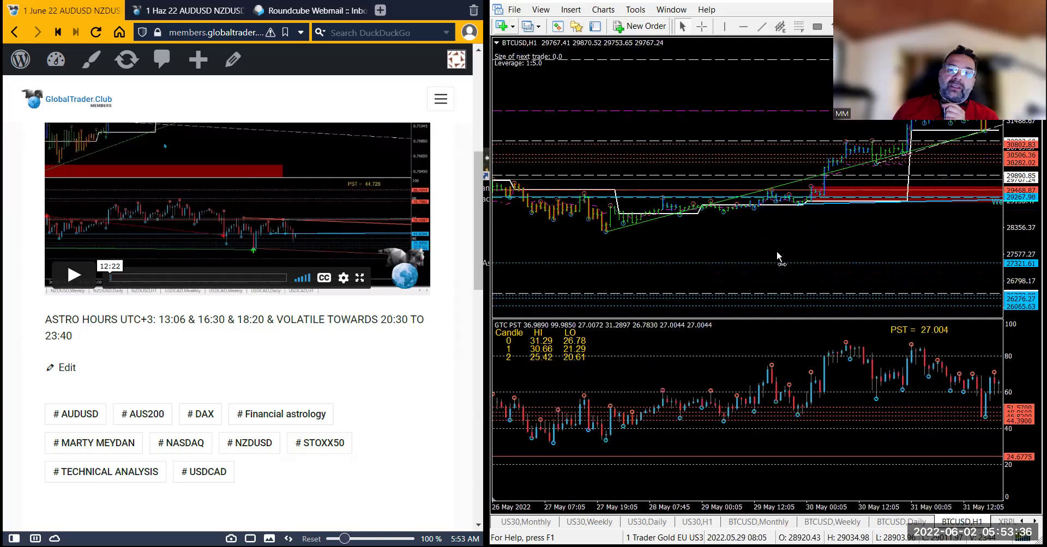
click(905, 522)
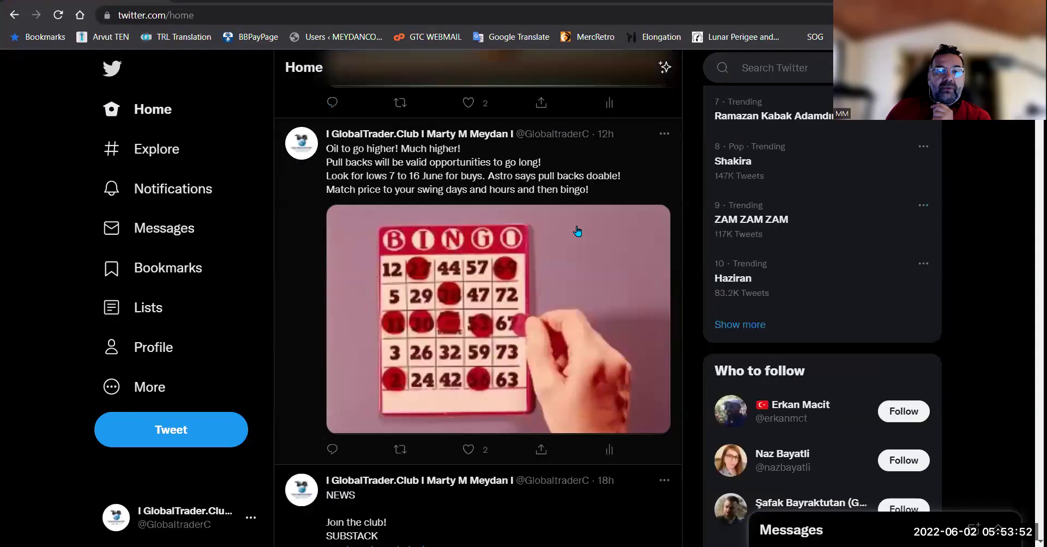
Look through the Twitter home feed and open the 1 June tweet that warns against rushing to buy BTC.
scroll(578, 229, down, 10)
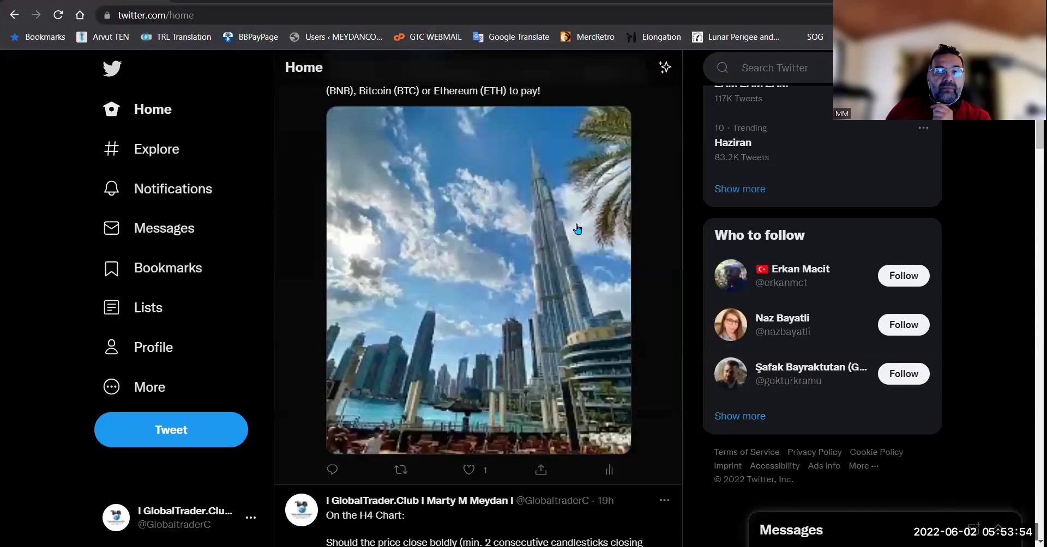
scroll(577, 229, down, 3)
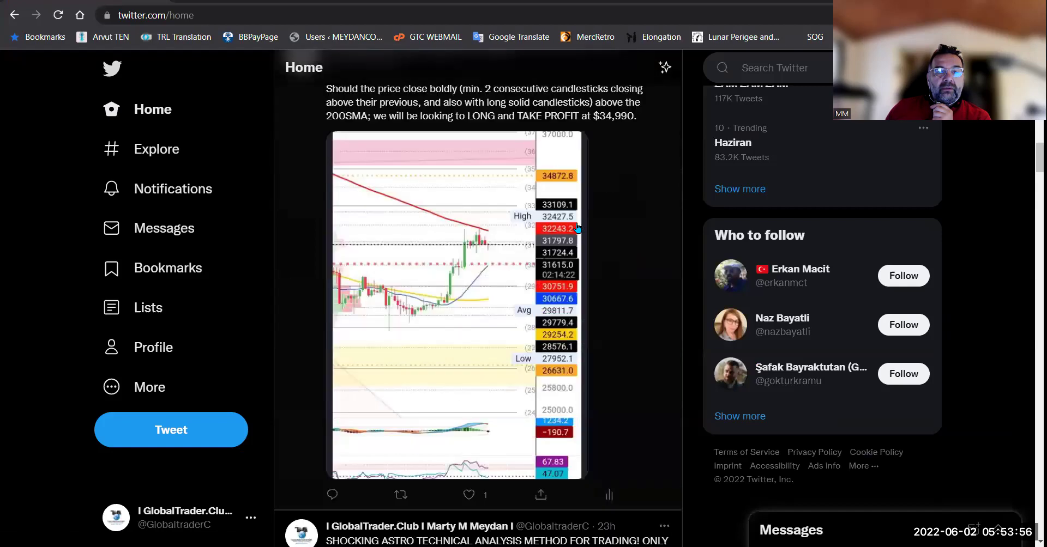
scroll(577, 229, down, 3)
scroll(613, 224, up, 20)
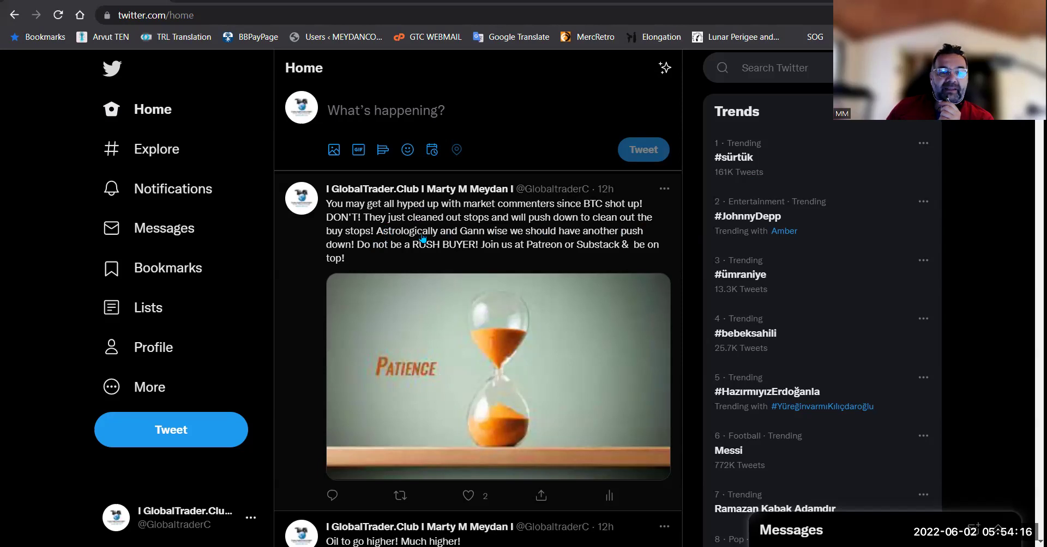
click(455, 220)
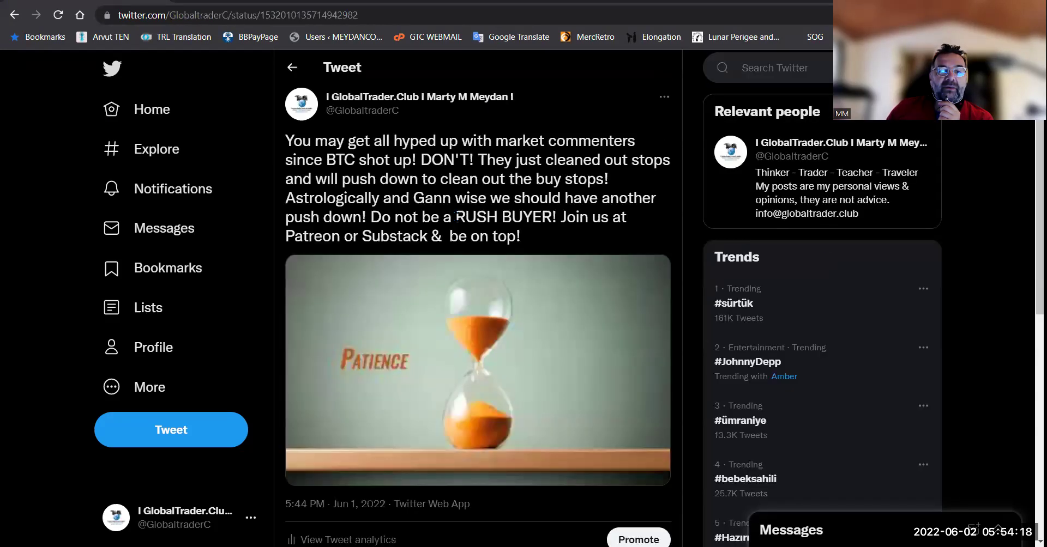
scroll(455, 217, down, 2)
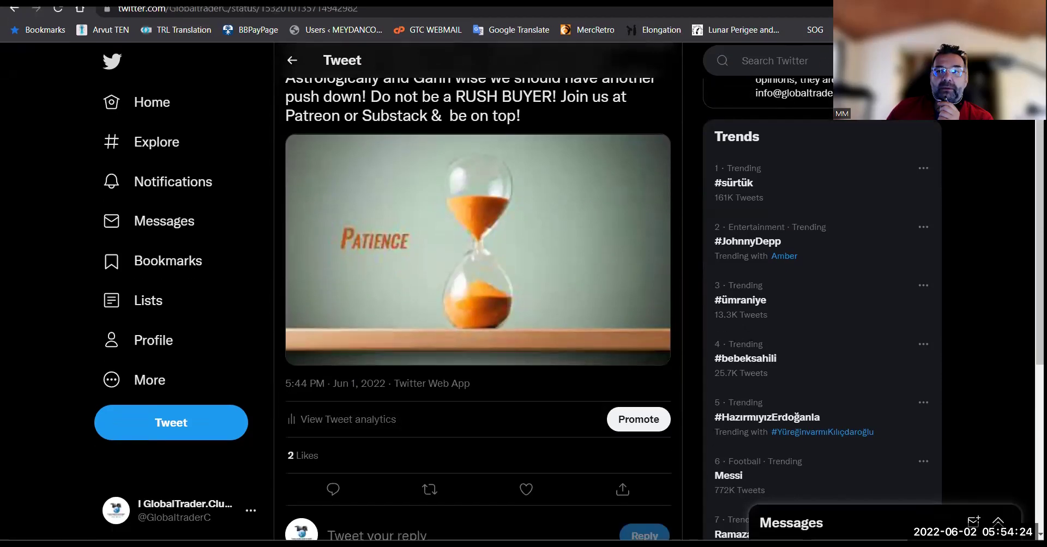
Return to MetaTrader and check the 1 June 16:05 bar on the hourly BTCUSD chart with the crosshair.
key(super+Down)
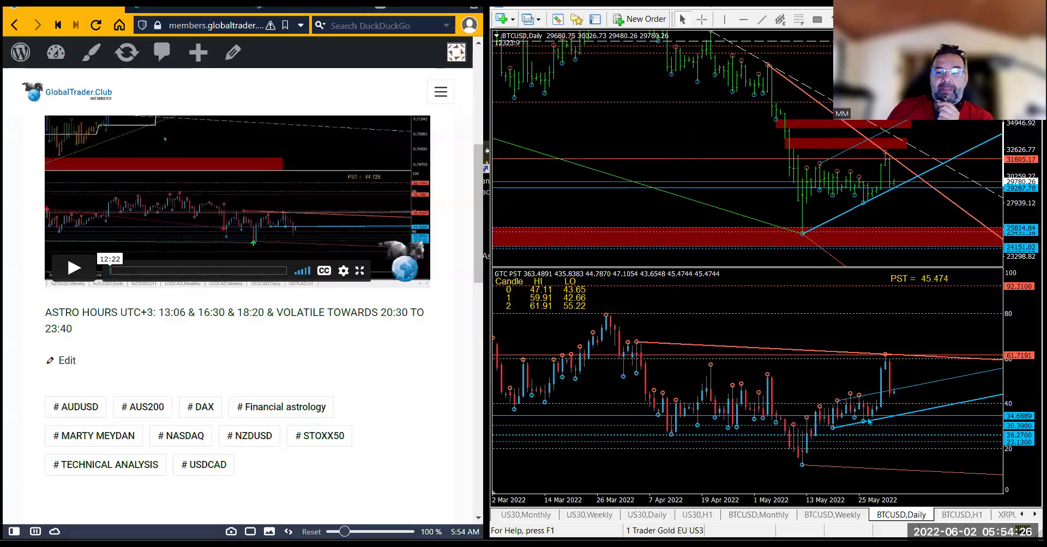
click(959, 515)
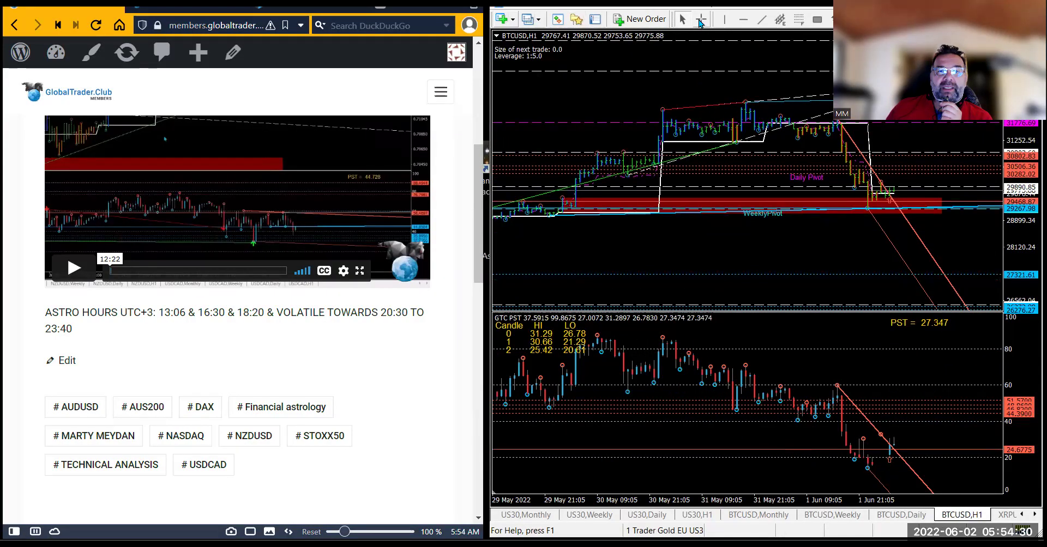
click(701, 19)
mouse_move(841, 131)
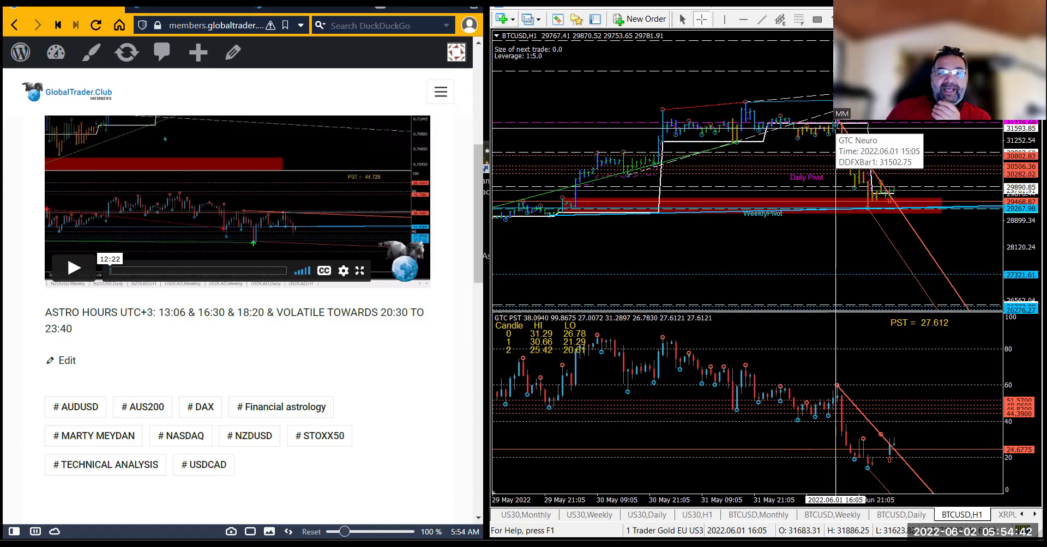
Compare the daily and hourly BTCUSD charts, and shift the hourly one to show more of the lower price levels.
click(902, 514)
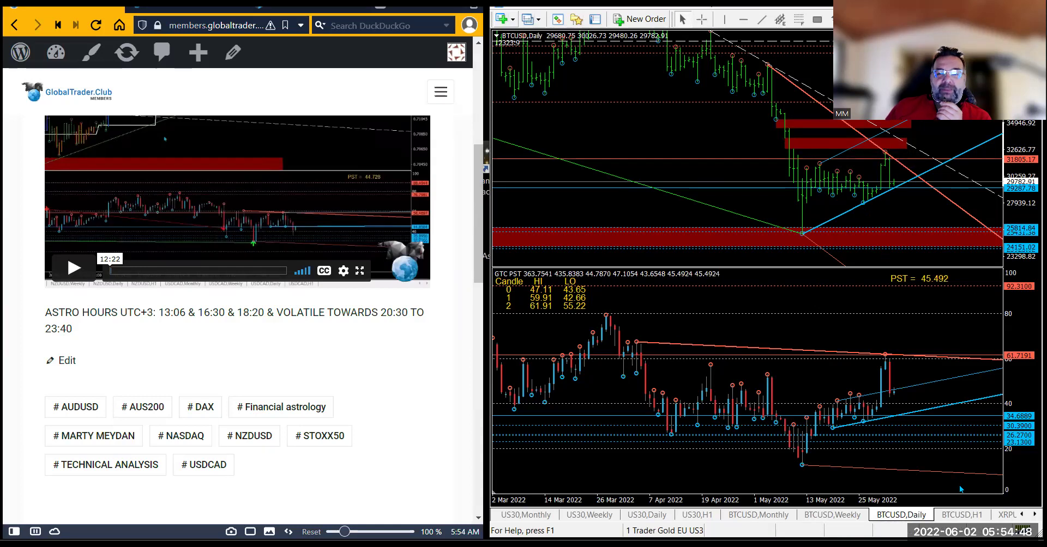
click(969, 520)
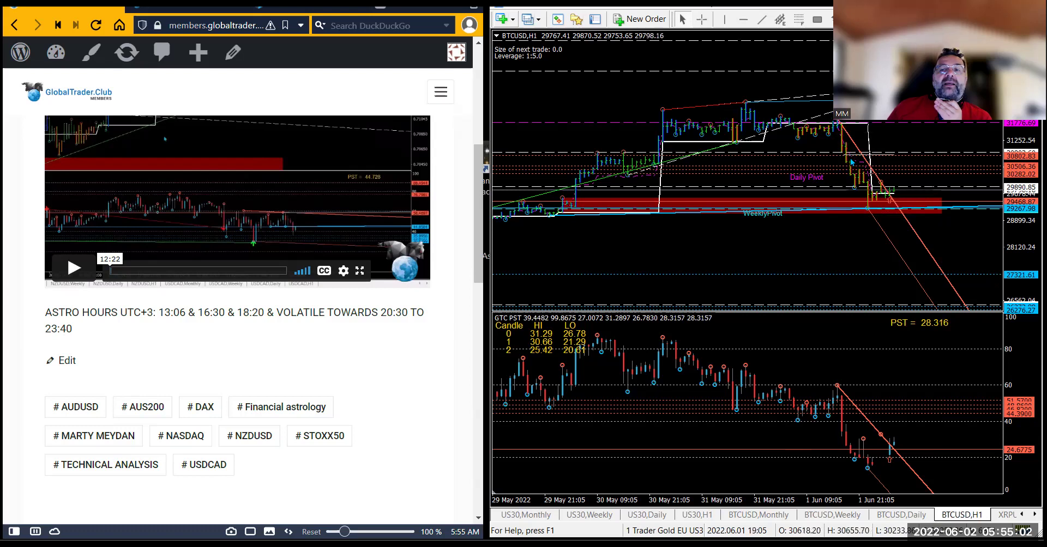
click(909, 515)
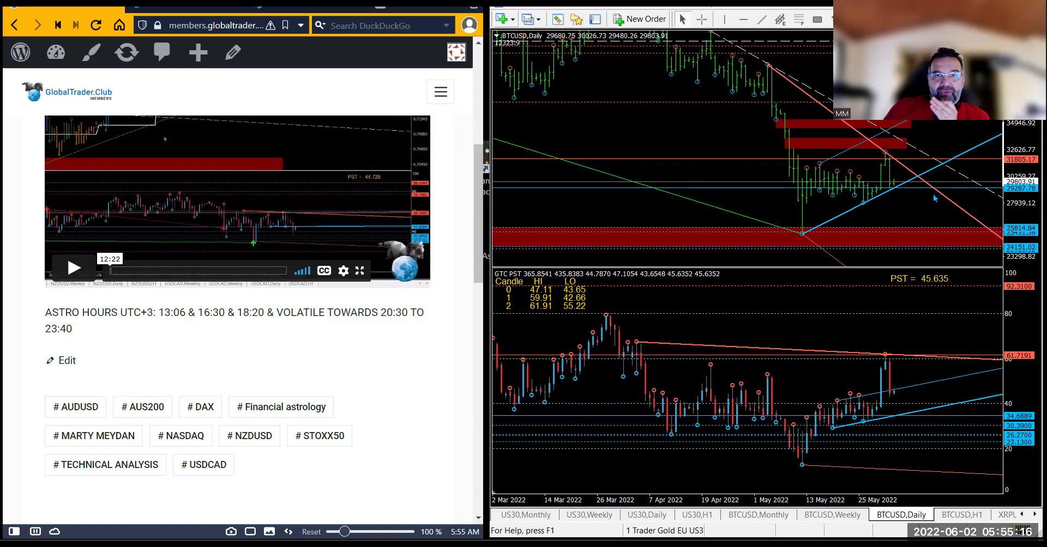
click(976, 515)
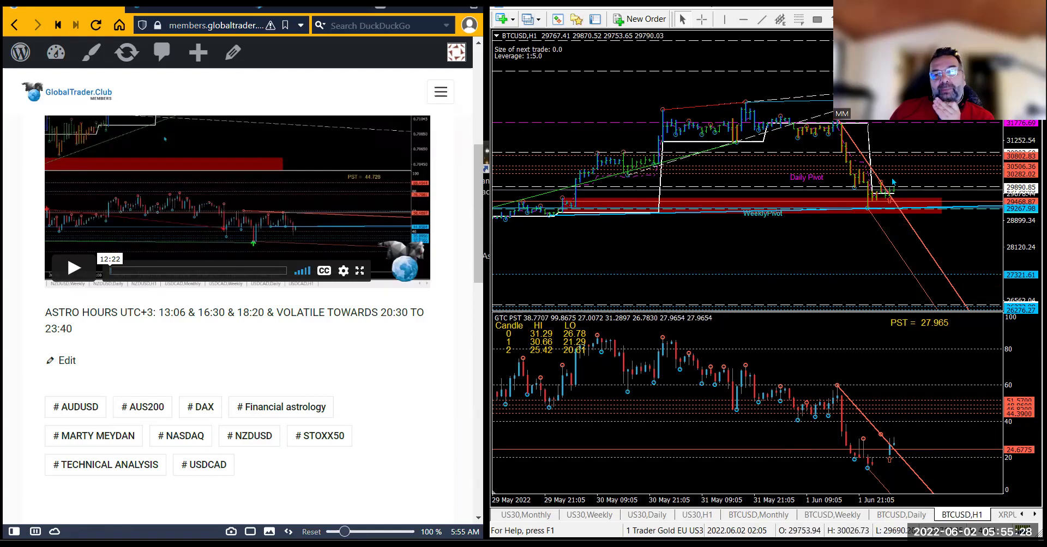
drag(841, 266, 775, 262)
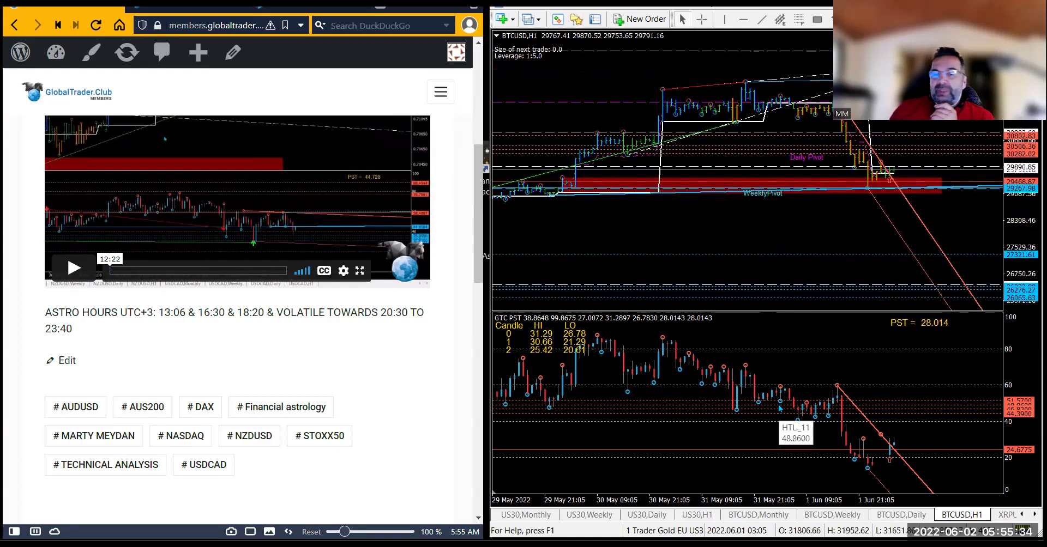
Switch back to the BTC tweet on Twitter, highlight "Do not be a RUSH BUYER" and show the list of available accounts.
click(463, 545)
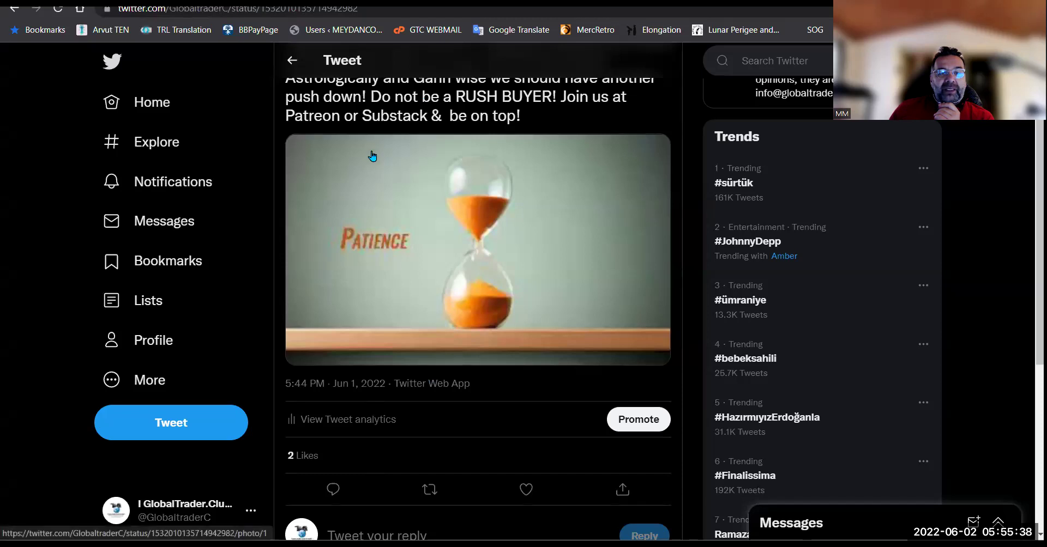
scroll(400, 196, up, 2)
scroll(403, 192, up, 1)
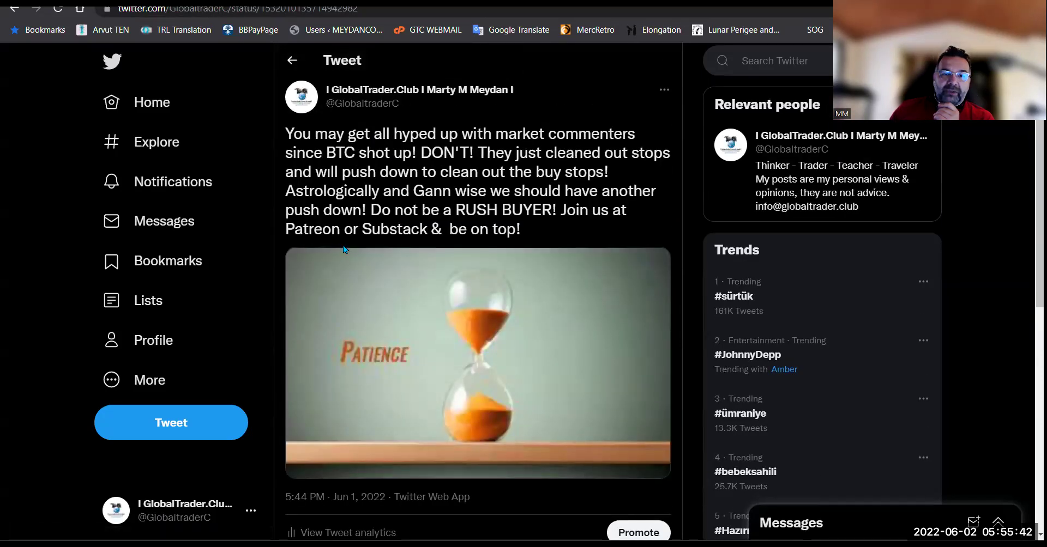
drag(369, 210, 553, 210)
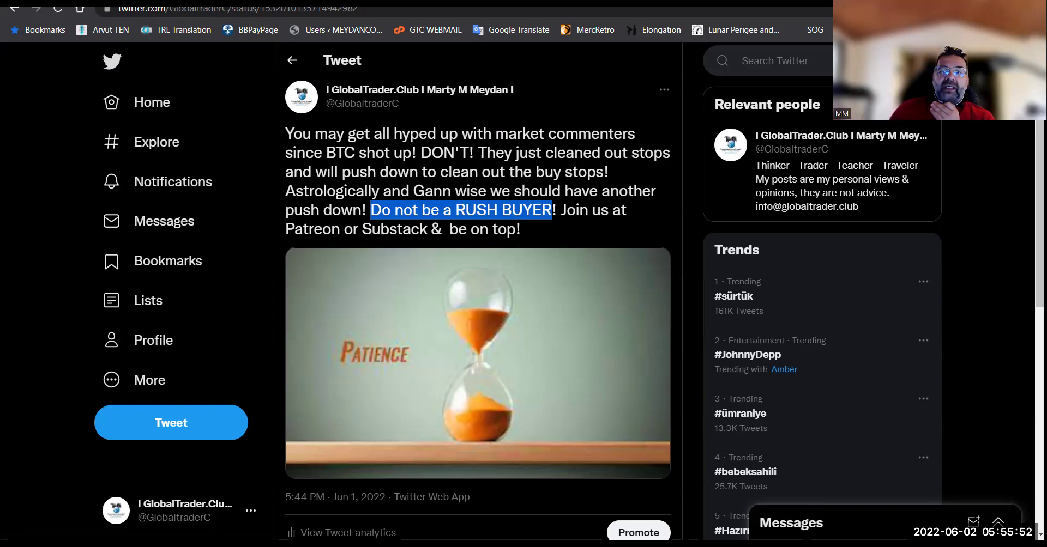
scroll(580, 261, up, 1)
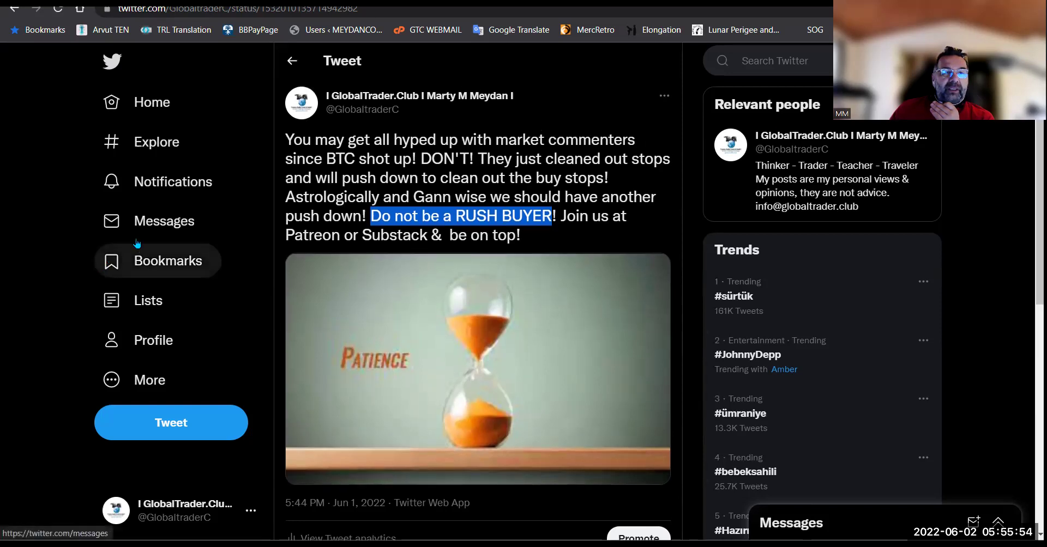
click(174, 511)
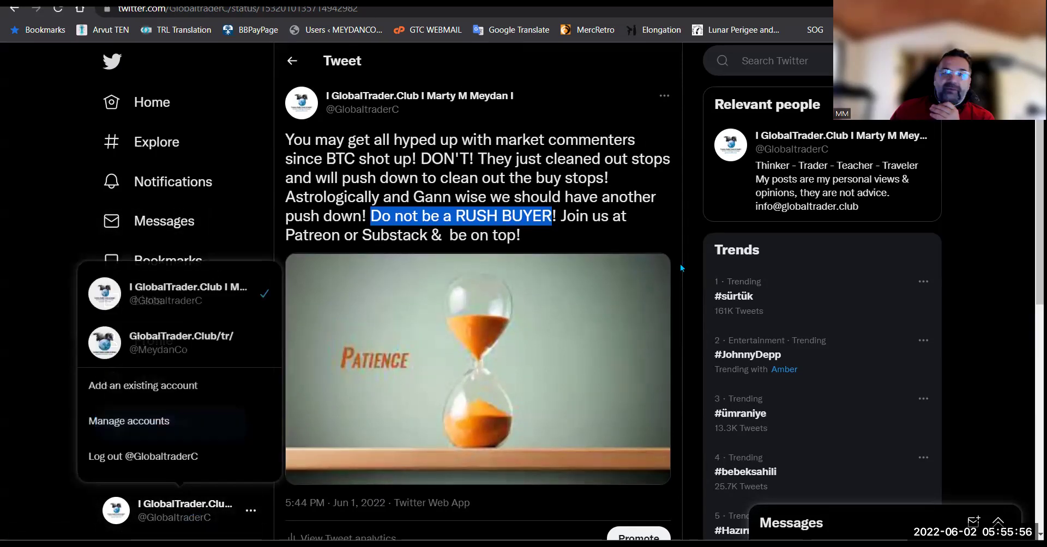
Return to MetaTrader and view the daily BTCUSD chart, followed by the hourly one.
key(super+Down)
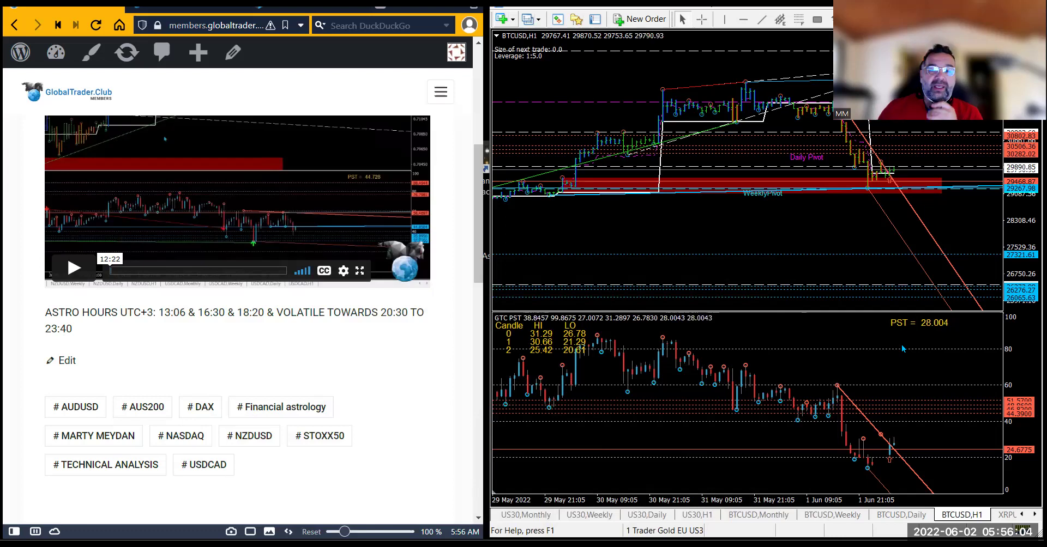
click(899, 515)
drag(782, 242, 782, 241)
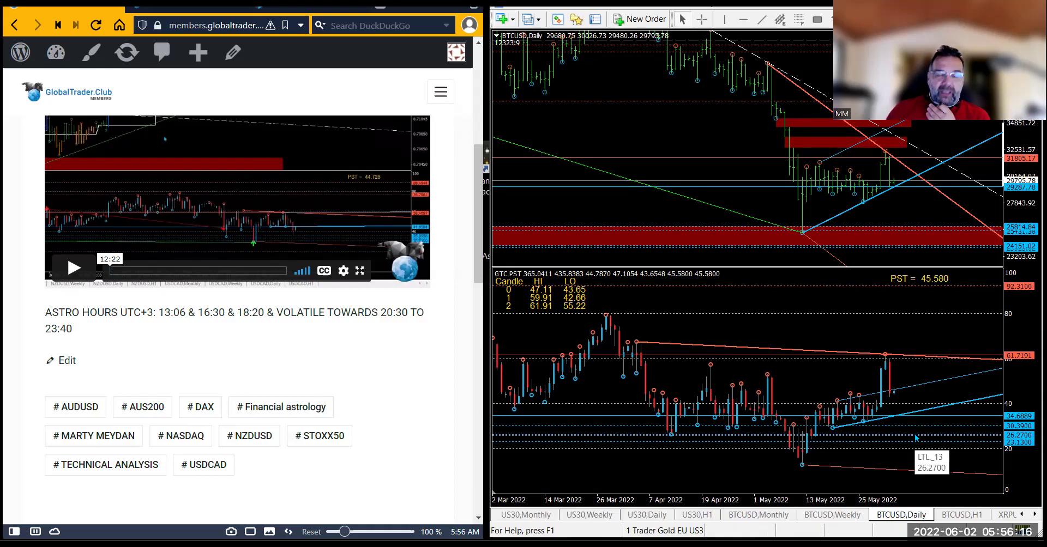
click(960, 516)
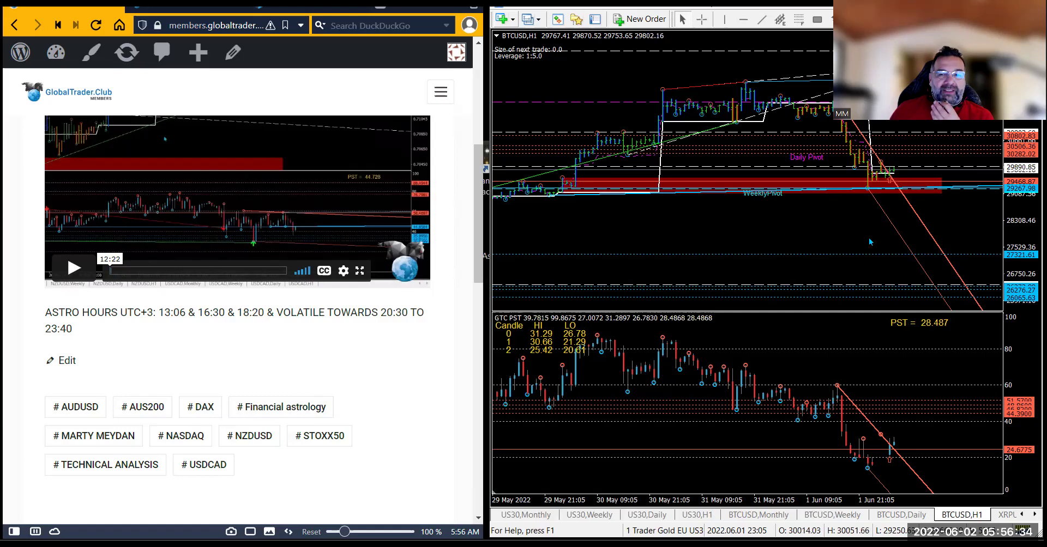
Reopen the hourly US30 chart and inspect the bars around the 1 June low.
click(688, 516)
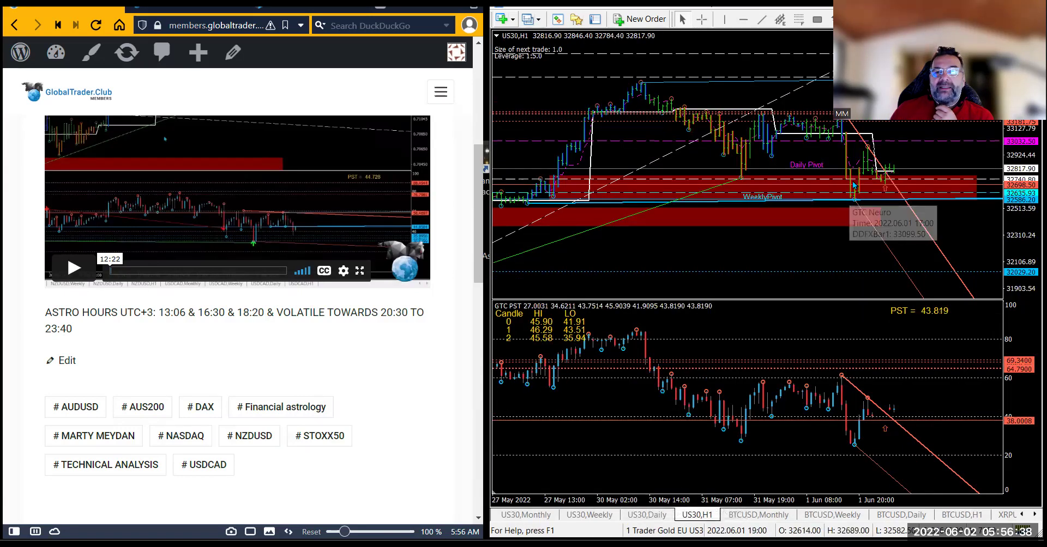
mouse_move(864, 198)
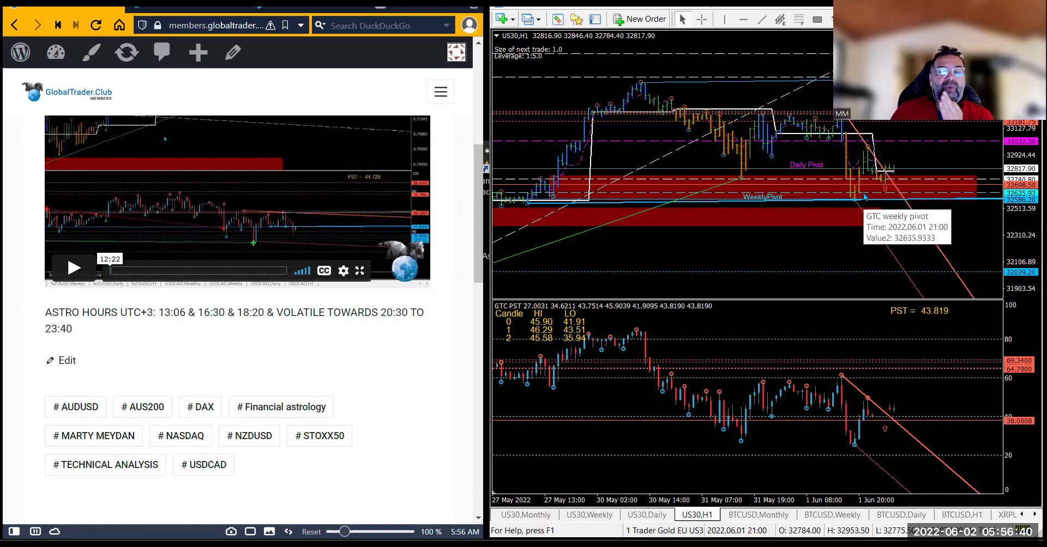